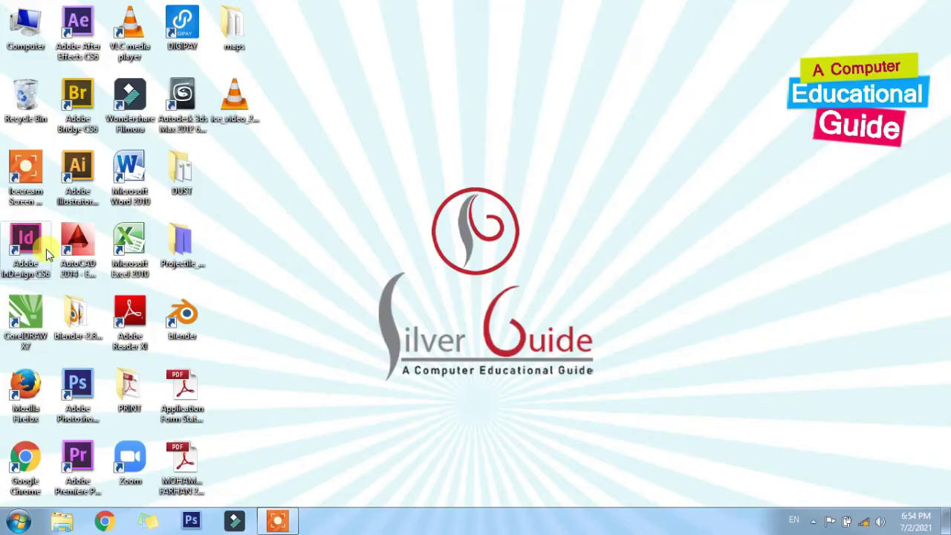
Launch AutoCAD 2014 to a blank Drawing1 and close the Windows colour-scheme warning.
left_click(74, 252)
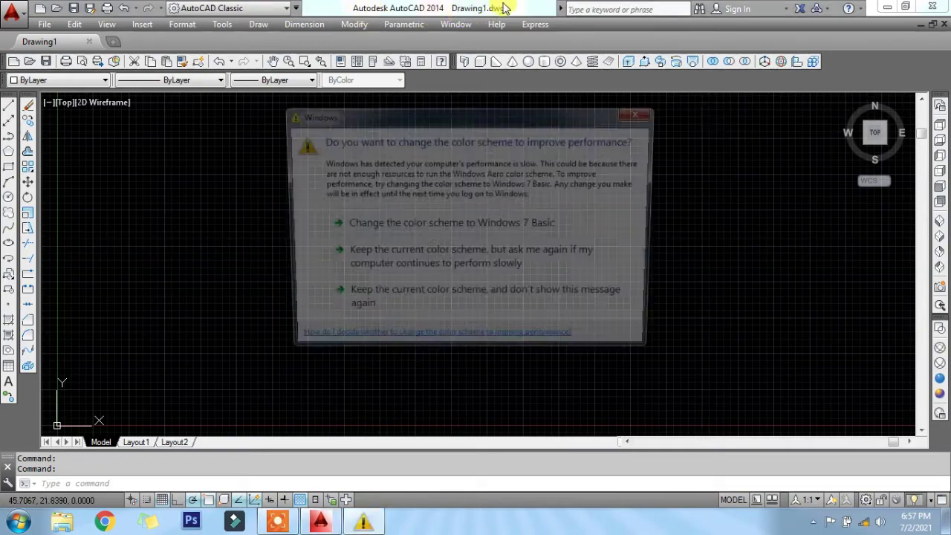
left_click(644, 113)
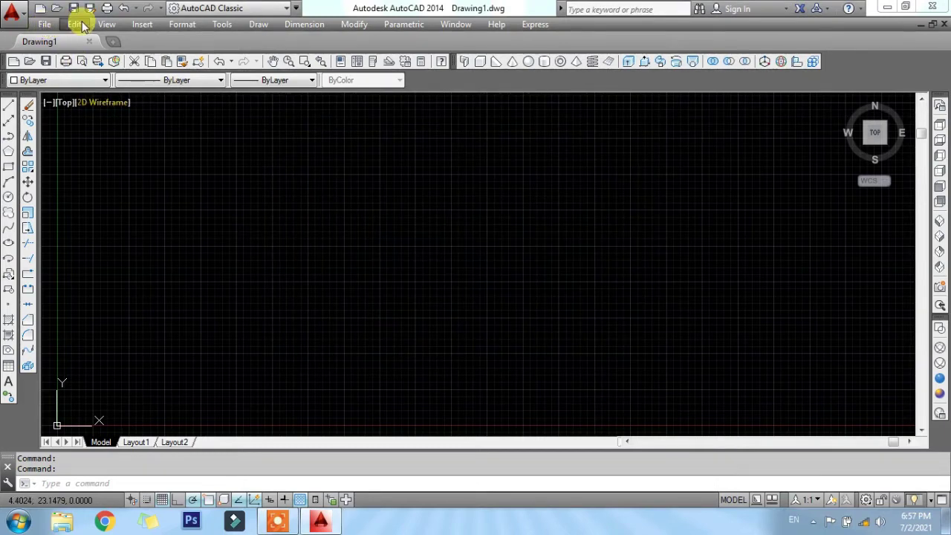
left_click(44, 25)
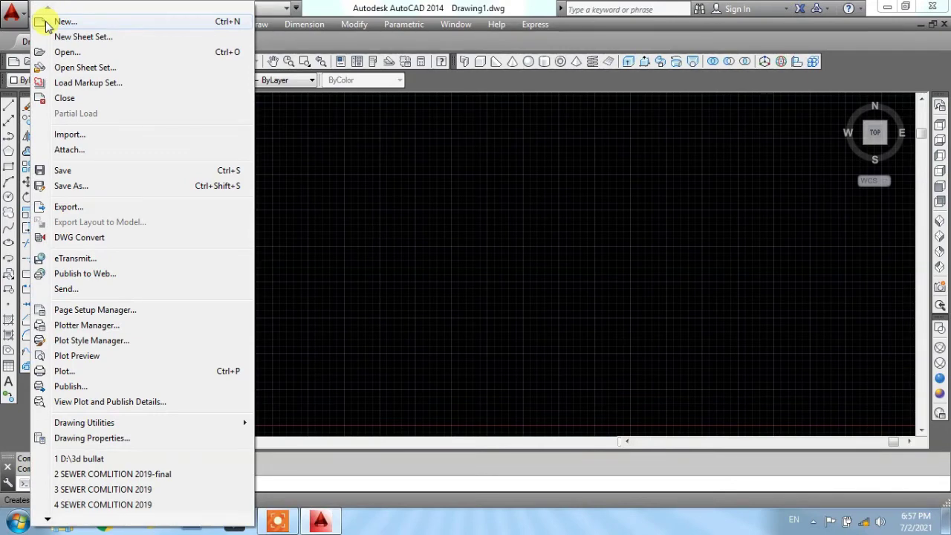
left_click(333, 235)
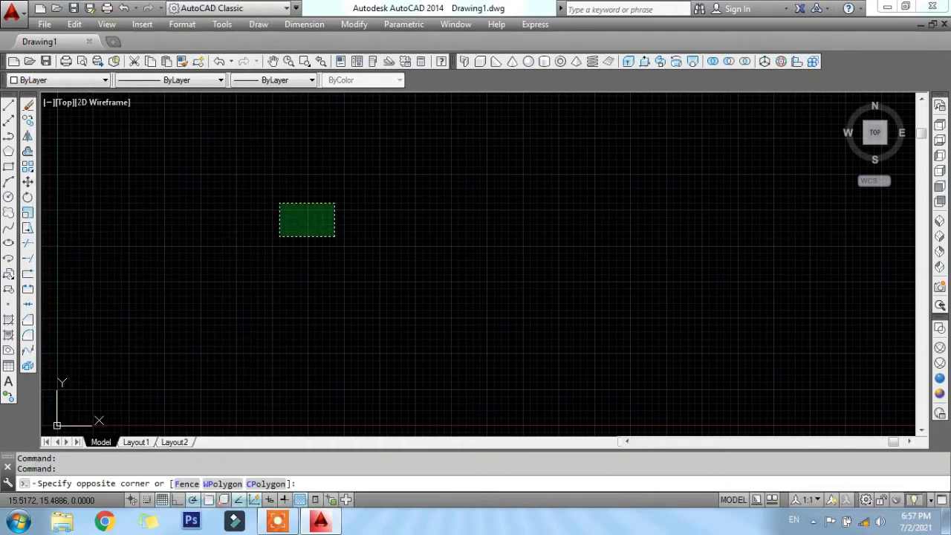
left_click(277, 202)
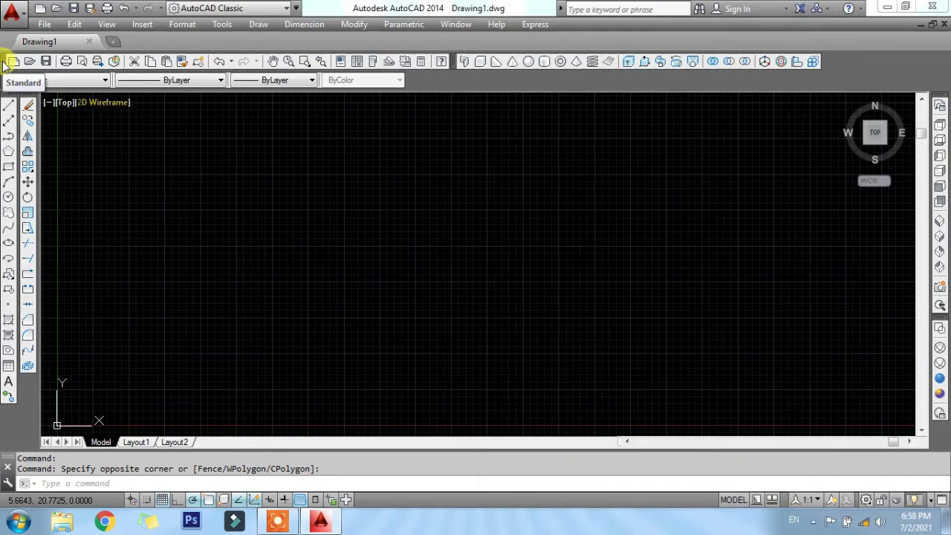
mouse_move(5, 65)
left_mouse_down()
mouse_move(78, 115)
mouse_move(112, 184)
left_mouse_up()
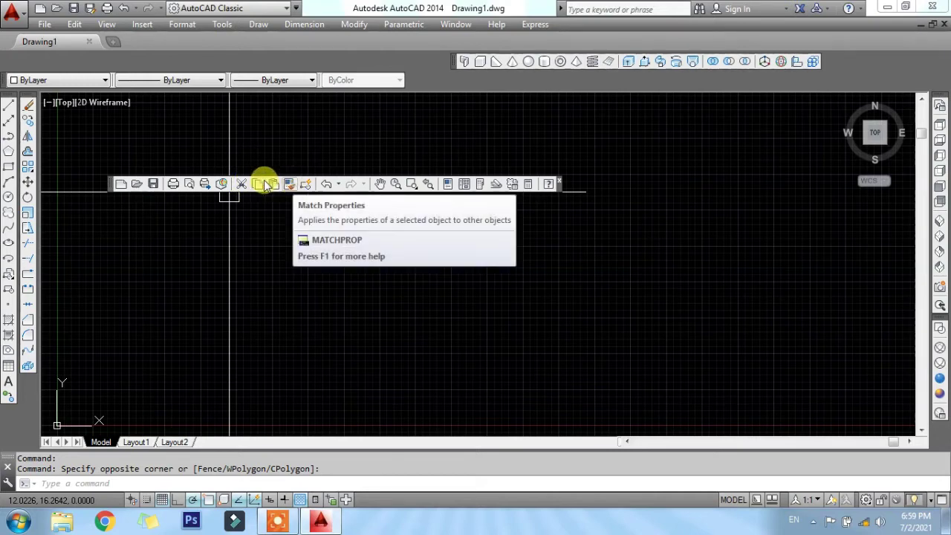
left_click_drag(110, 185, 62, 67)
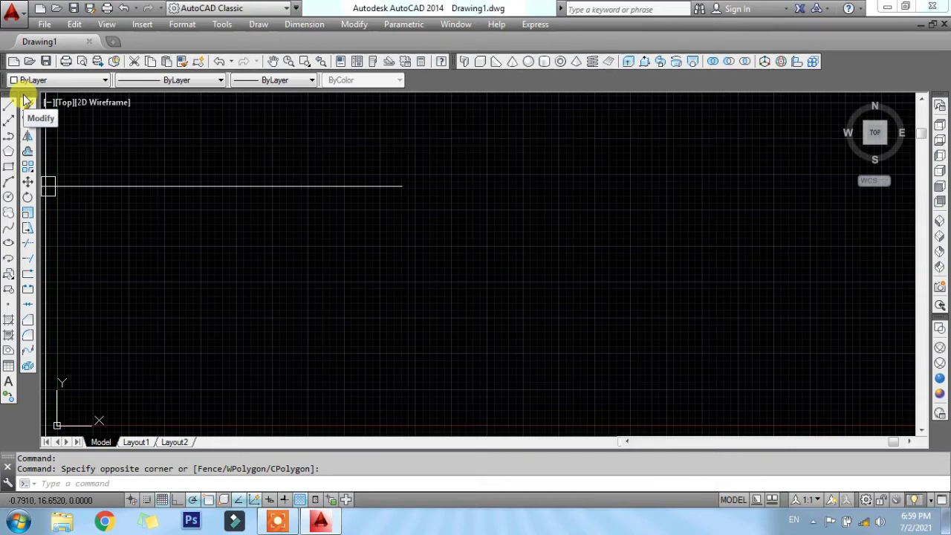
Float the docked Modify toolbar over the canvas, then close it.
left_click_drag(26, 100, 343, 170)
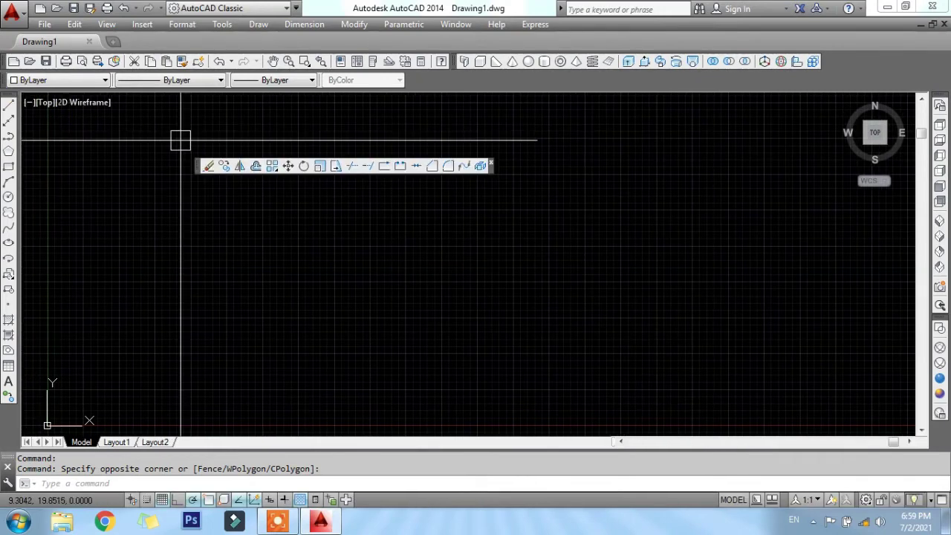
left_click(194, 164)
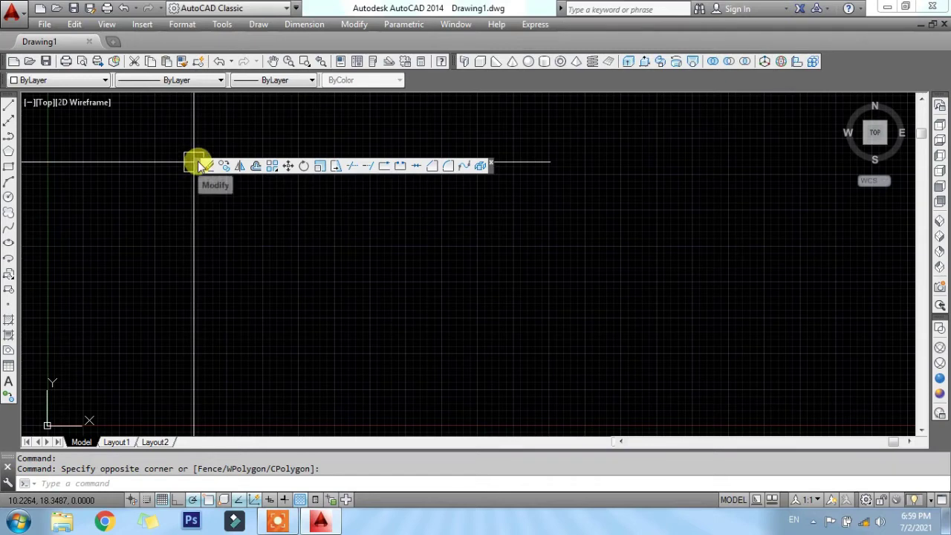
left_click(492, 162)
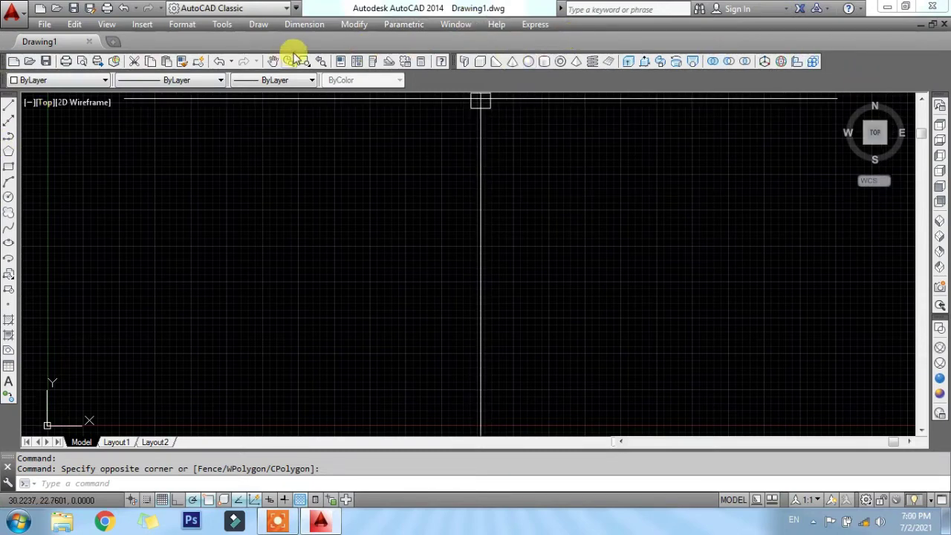
Restore the Modify toolbar from the toolbar list and dock it back at the left edge.
right_click(571, 65)
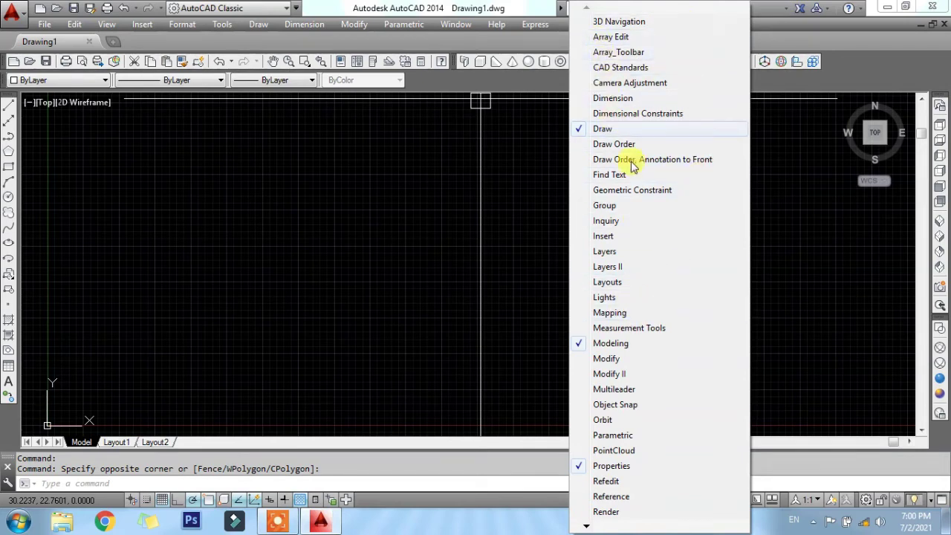
left_click(607, 360)
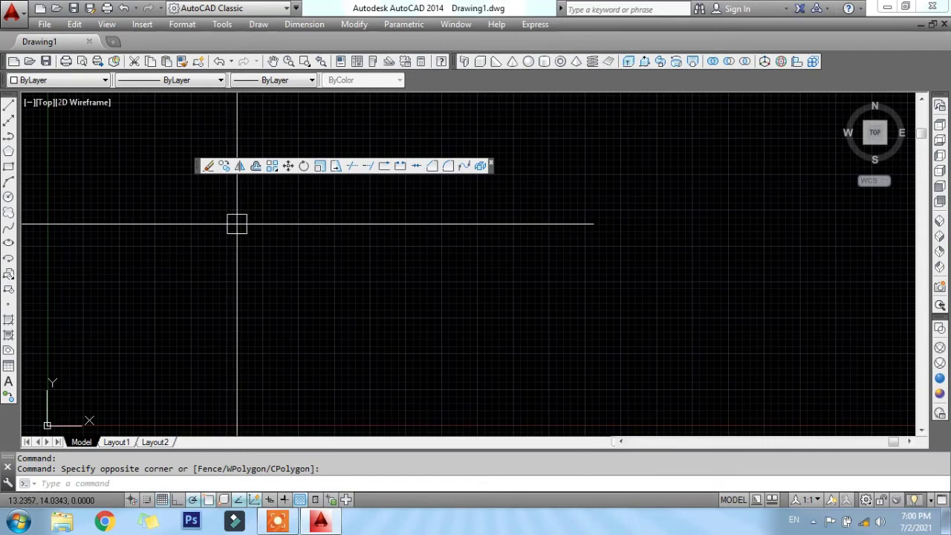
left_click_drag(194, 164, 22, 145)
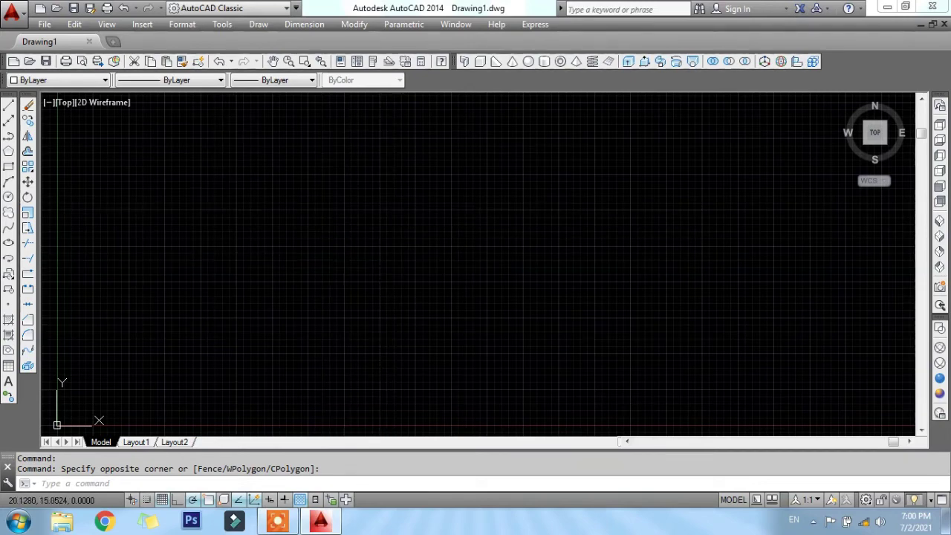
Open Options from the canvas shortcut menu and settle on the Display tab.
right_click(345, 208)
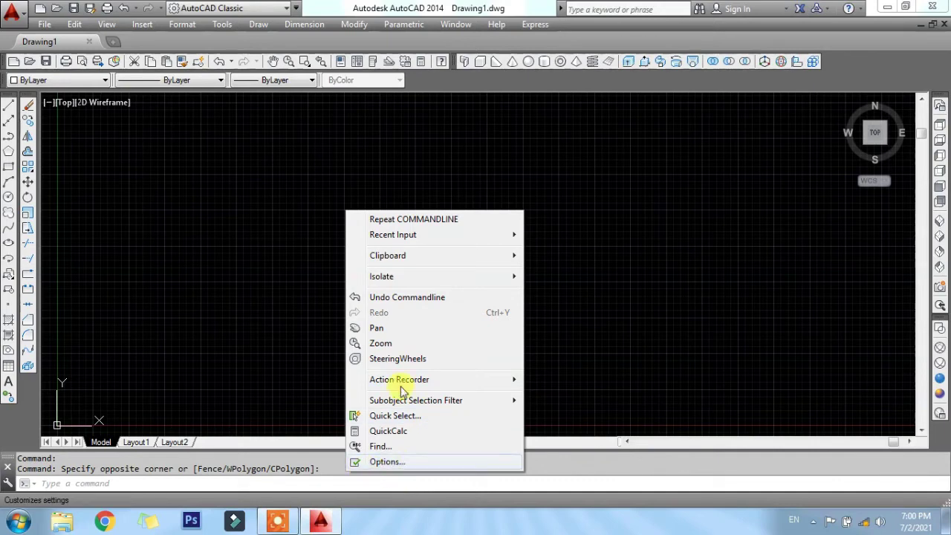
left_click(387, 462)
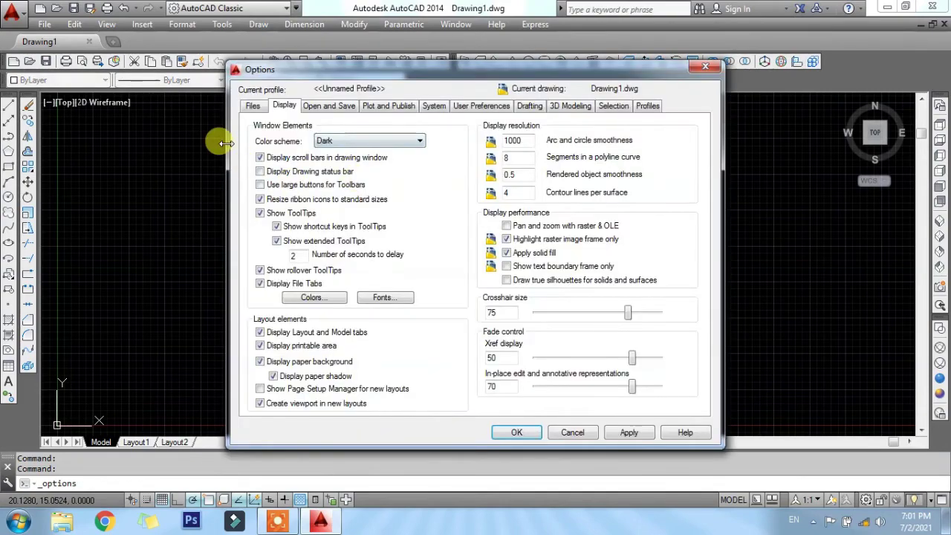
left_click(253, 106)
left_click(286, 106)
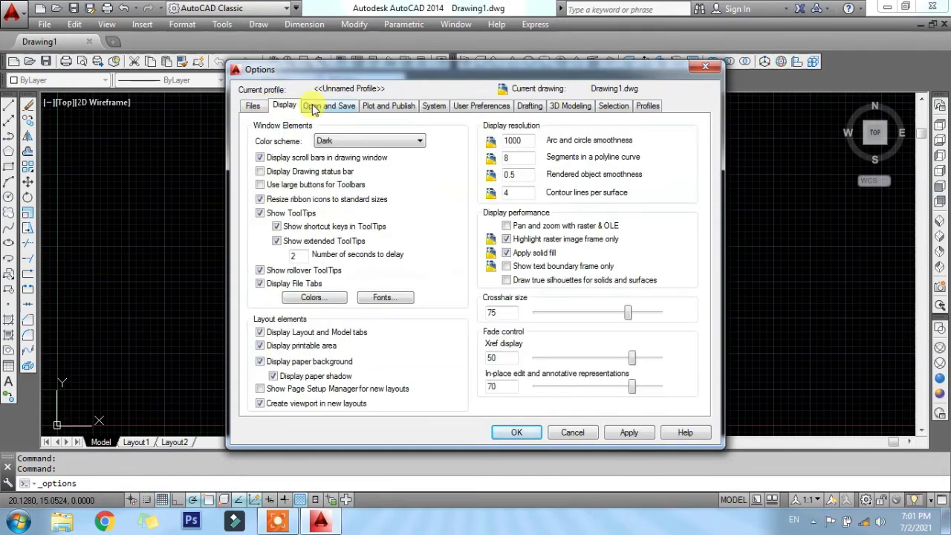
left_click(313, 108)
left_click(285, 108)
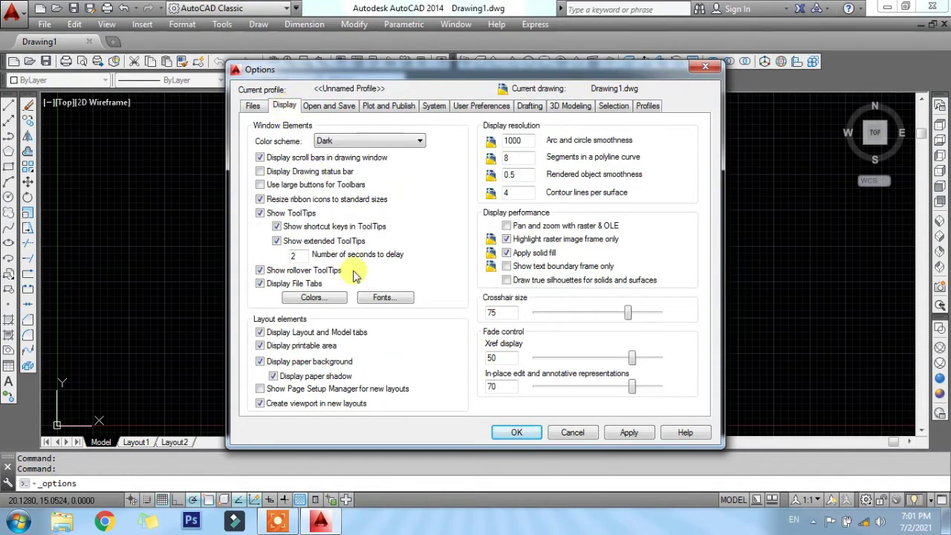
In Drawing Window Colors, preview yellow, blue and magenta model space backgrounds.
left_click(324, 305)
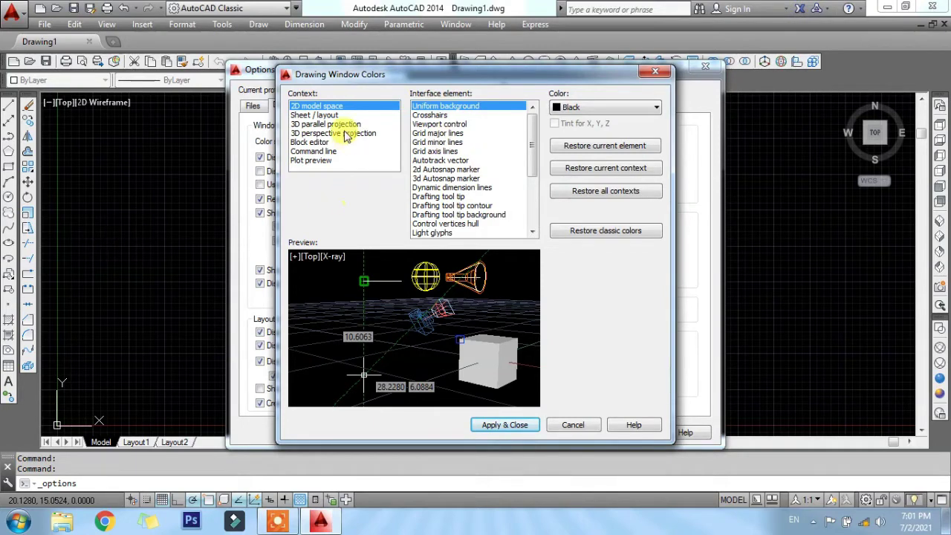
left_click(581, 109)
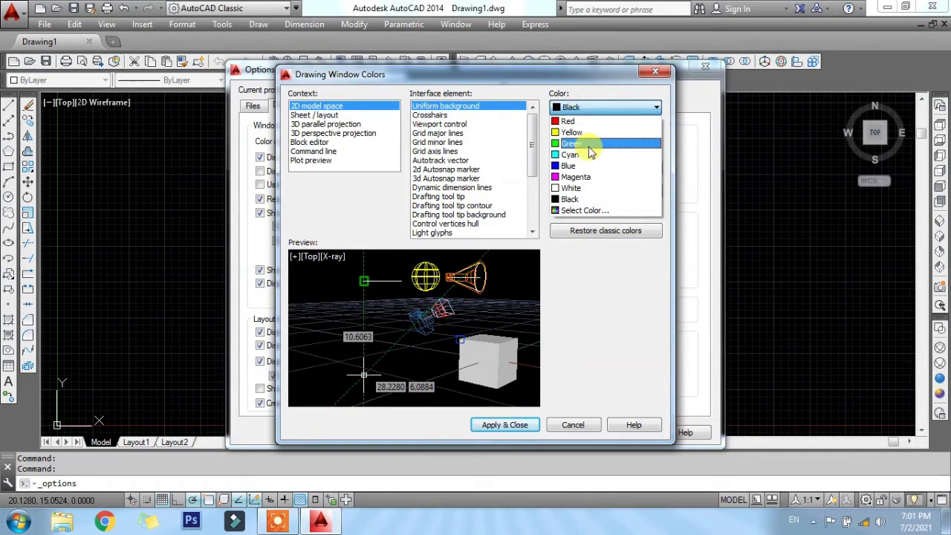
left_click(579, 131)
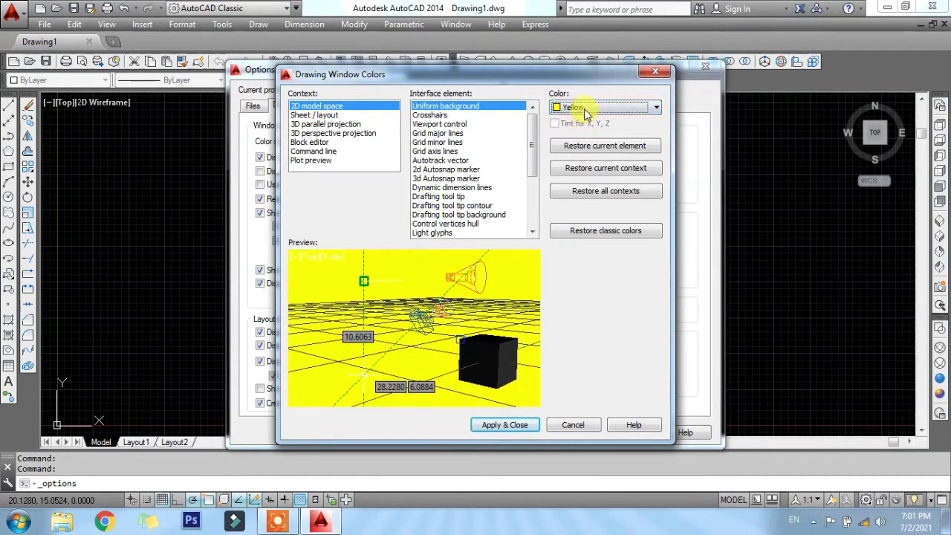
left_click(586, 113)
left_click(584, 168)
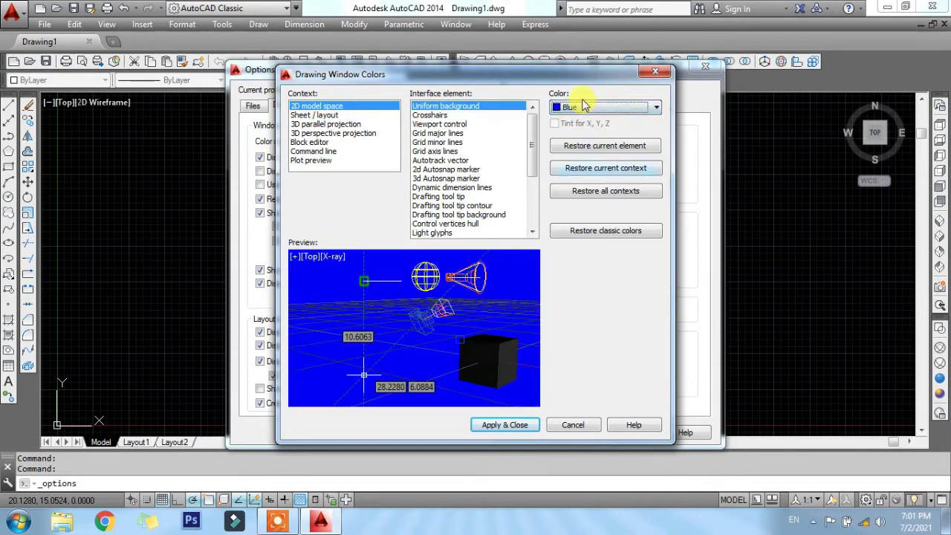
left_click(584, 107)
left_click(579, 177)
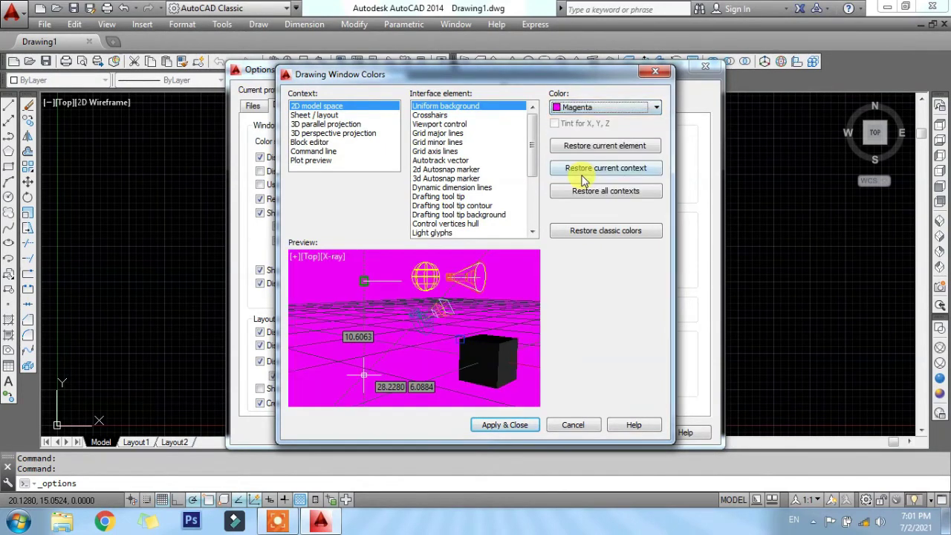
left_click(577, 108)
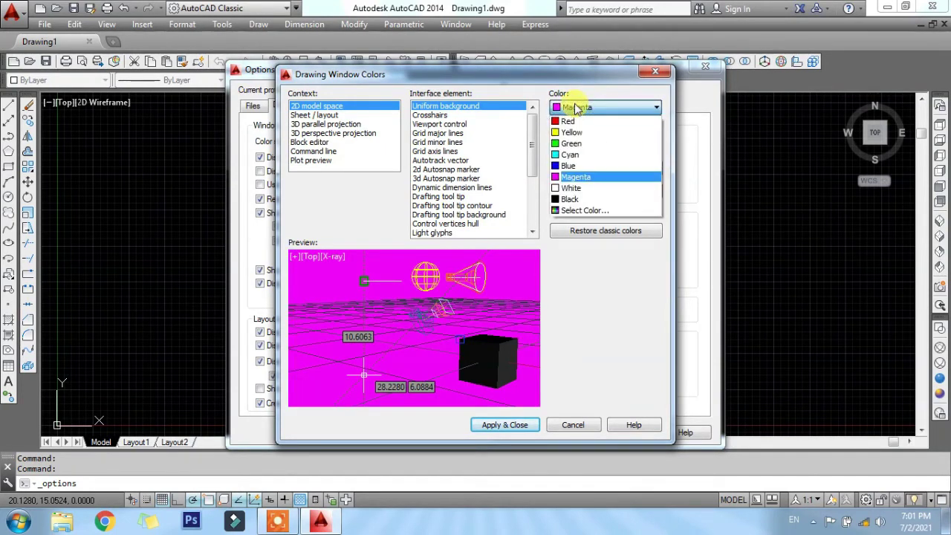
Try index colours 164, 112, 130 and 49 for the background, accepting 49.
left_click(585, 212)
left_click(509, 196)
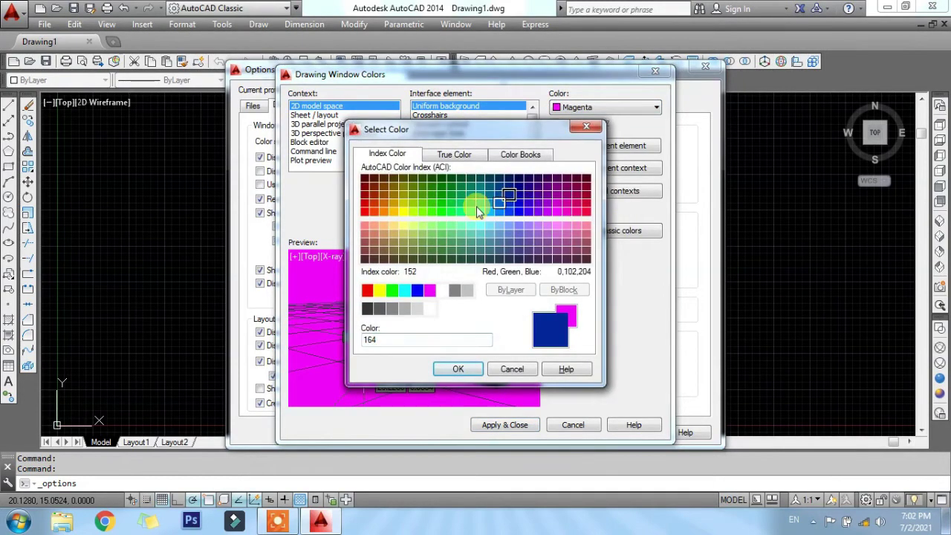
left_click(461, 205)
left_click(480, 215)
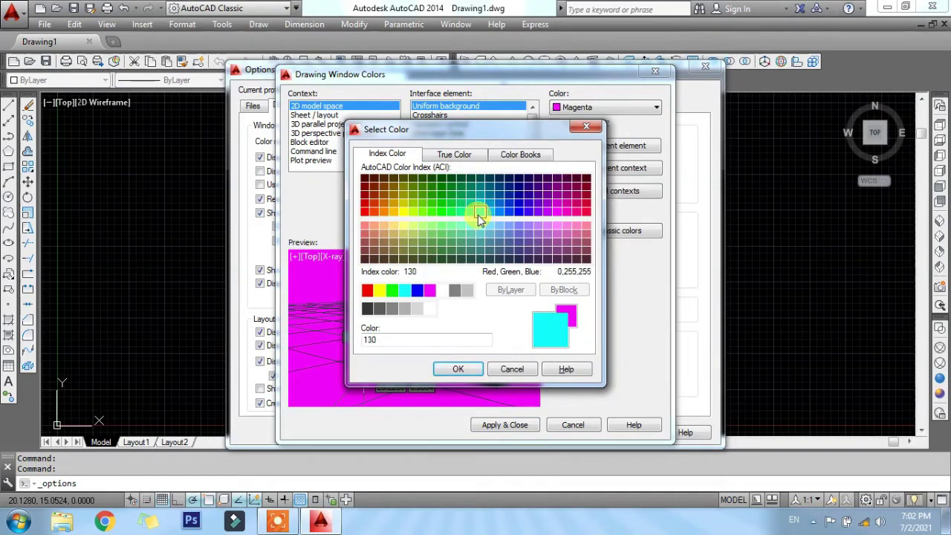
left_click(394, 258)
left_click(458, 369)
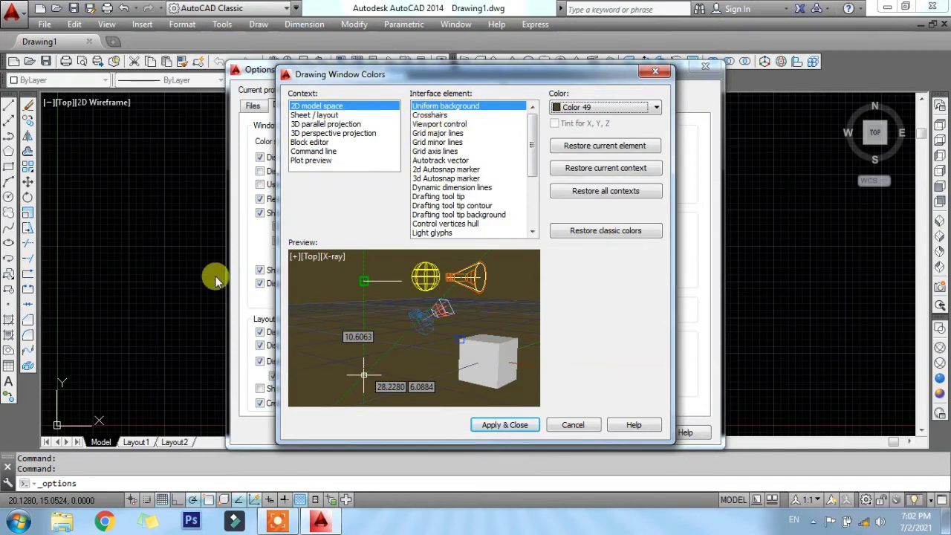
Switch the model space background to Black, then apply and close Options.
left_click(437, 115)
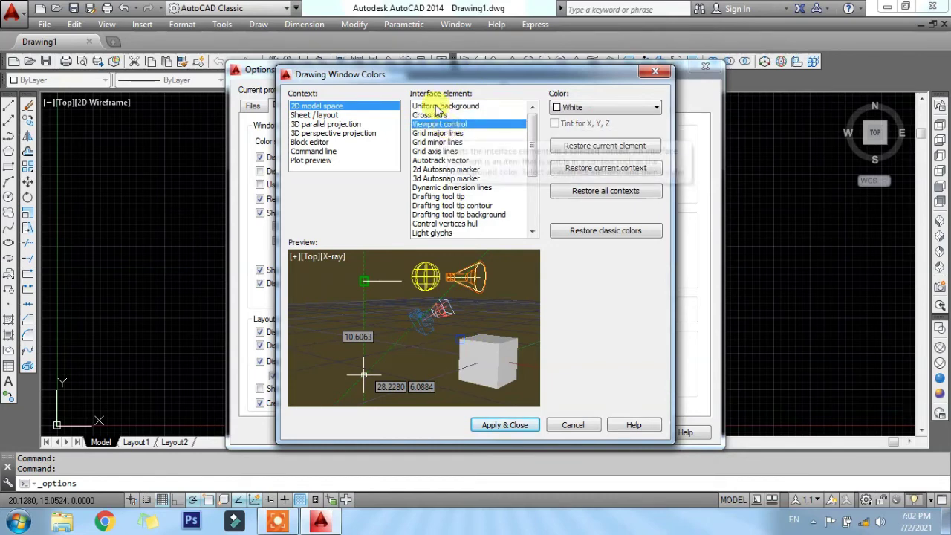
left_click(434, 106)
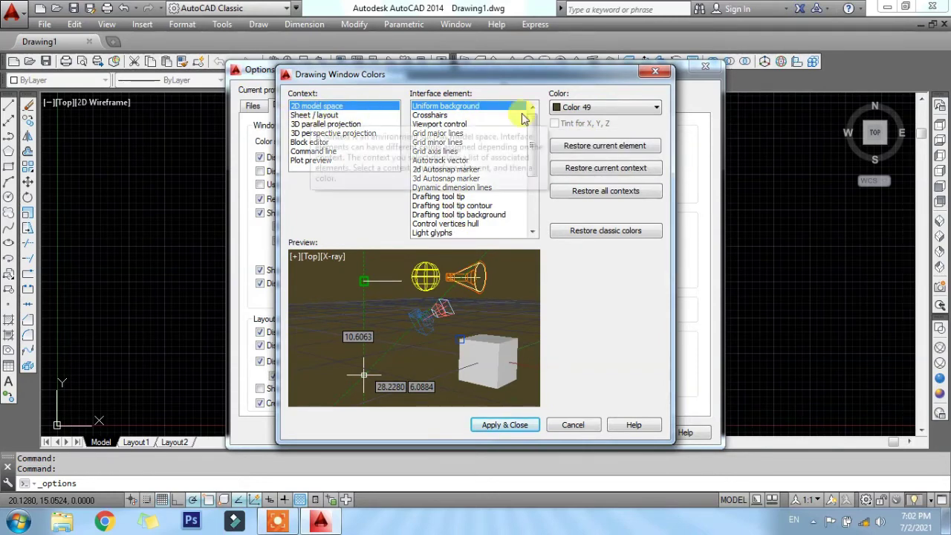
left_click(578, 107)
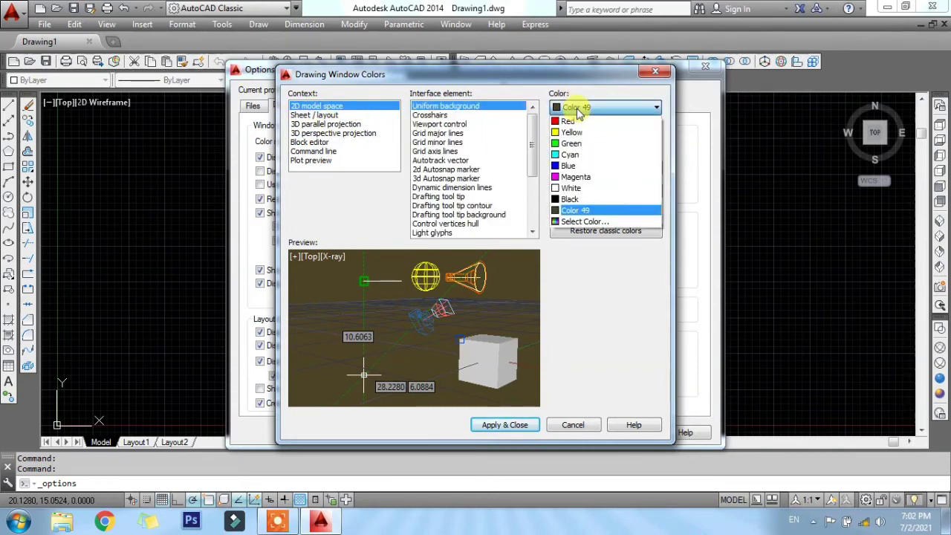
left_click(584, 201)
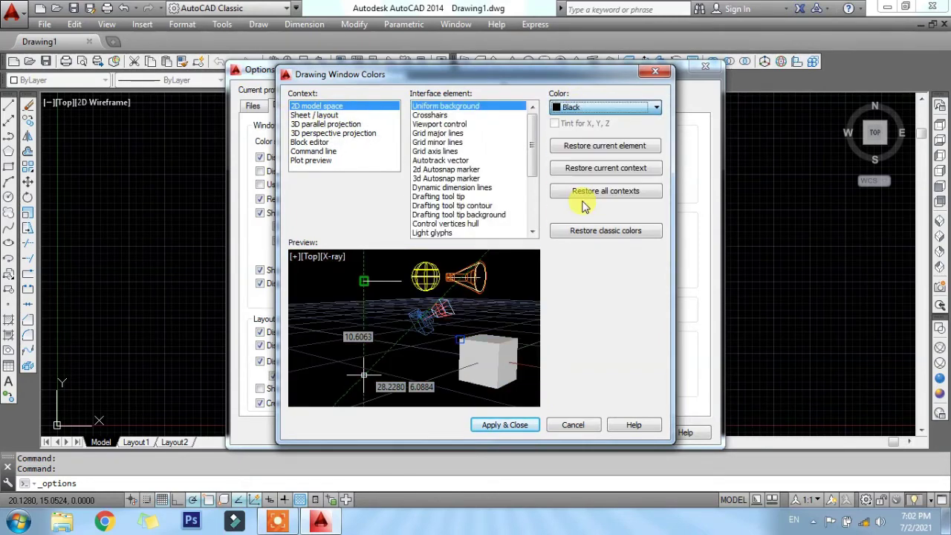
left_click(509, 427)
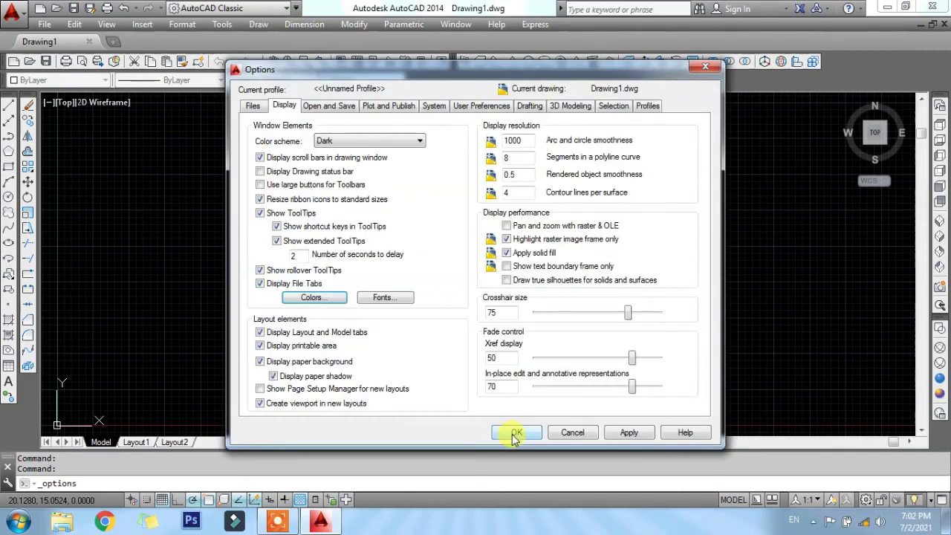
left_click(514, 434)
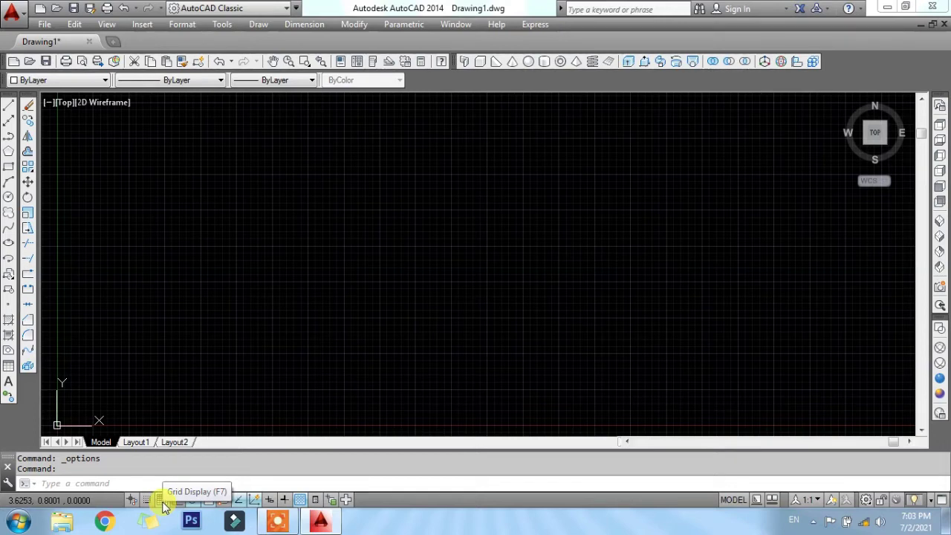
left_click(162, 501)
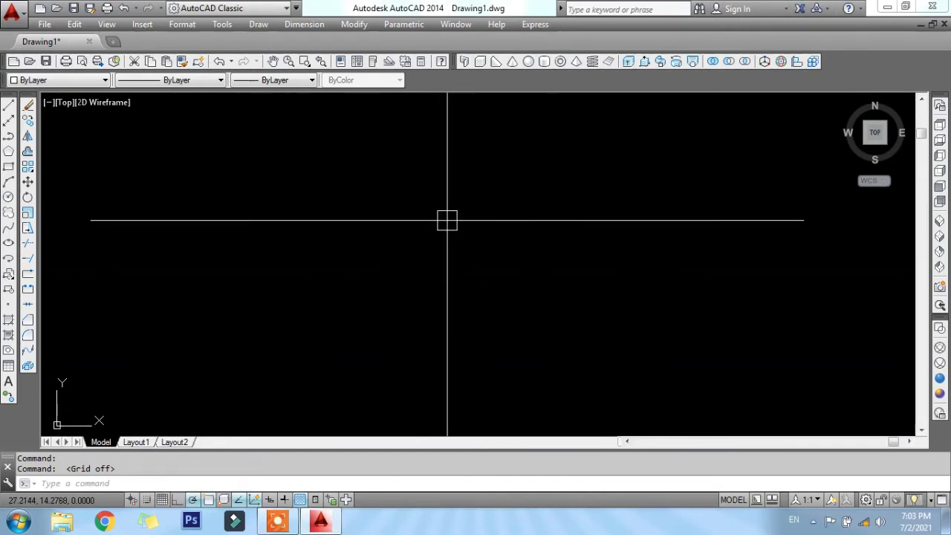
left_click(162, 500)
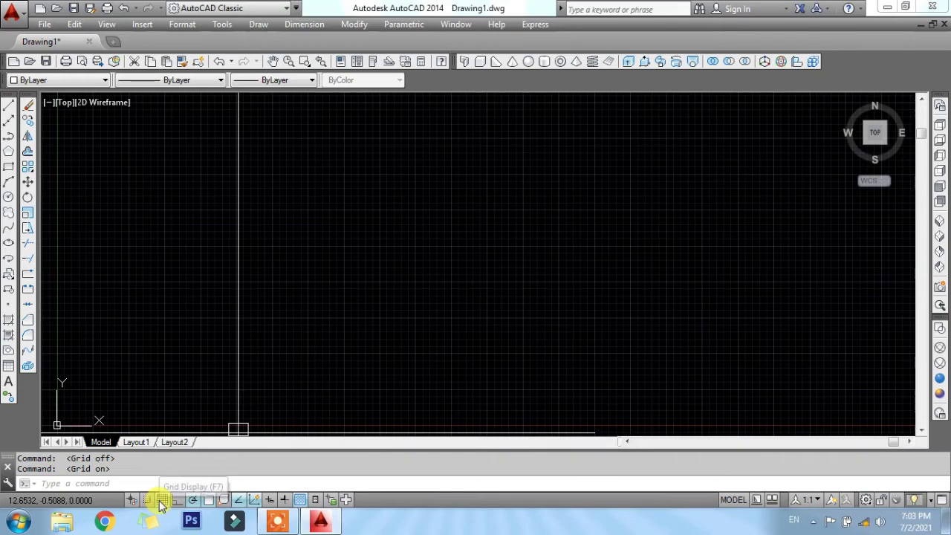
Turn off the grid display from the status bar.
left_click(162, 500)
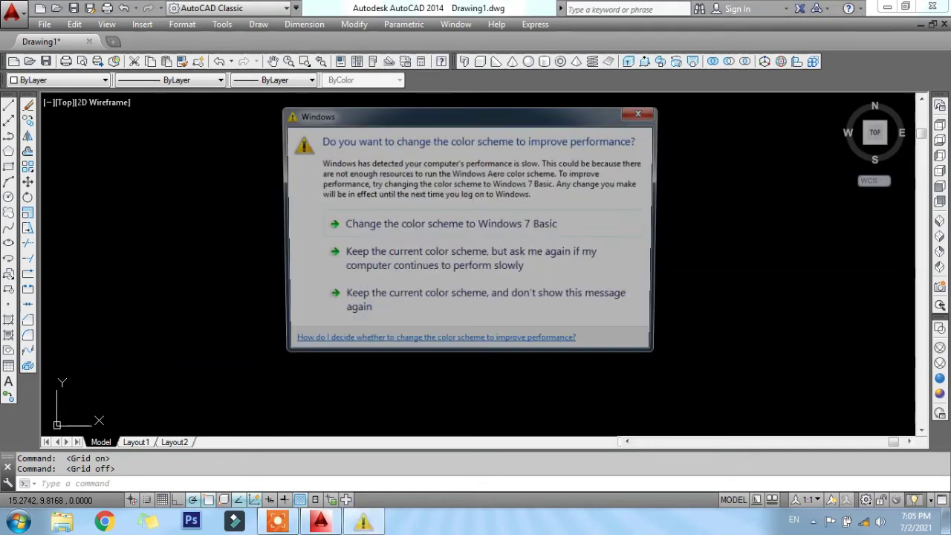
Keep the current Windows colour scheme permanently, then start a selection window in the drawing.
left_click(319, 294)
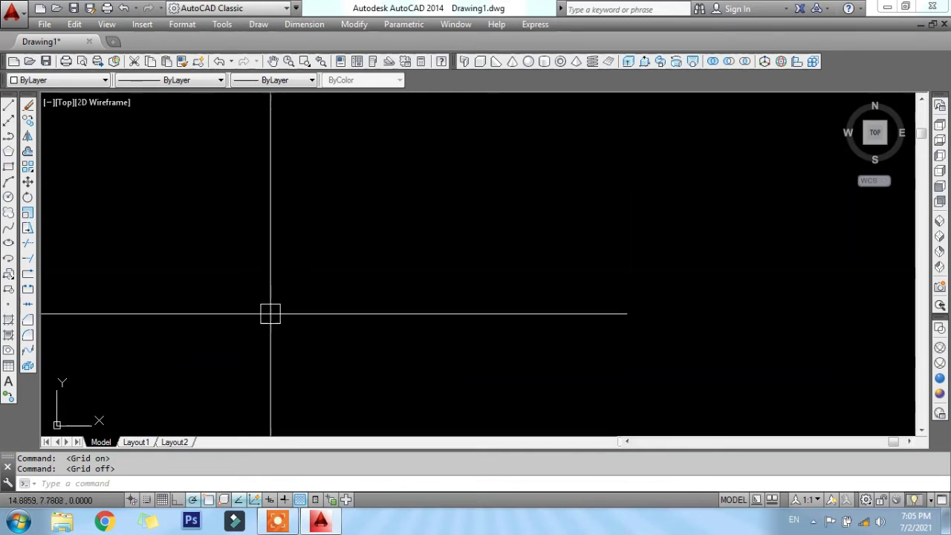
left_click(292, 207)
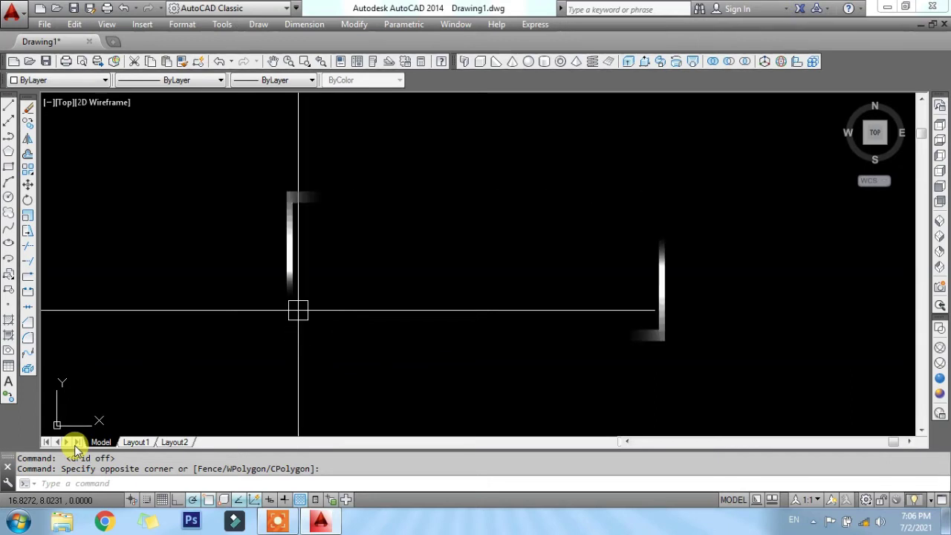
Hide the command line with Ctrl+9 and switch on Clean Screen with Ctrl+0.
key("ctrl+9")
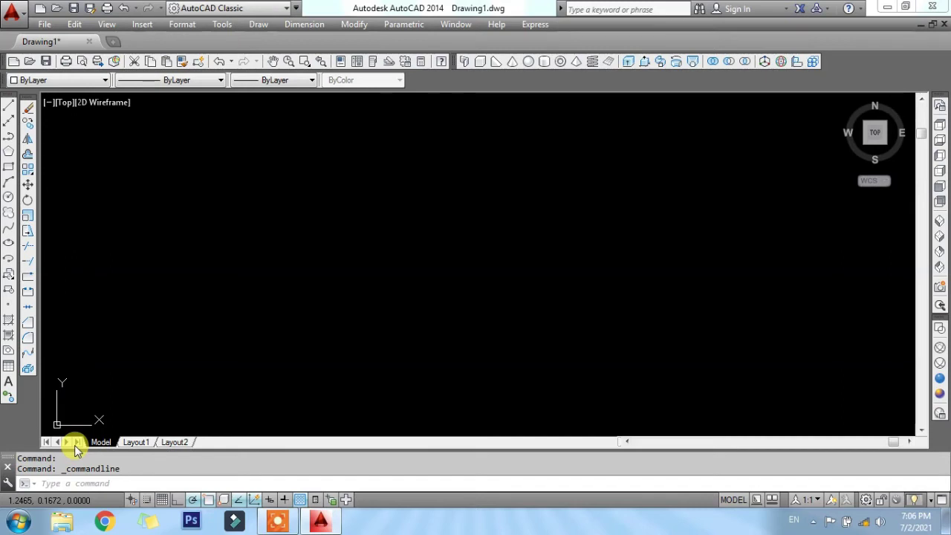
key("ctrl+9")
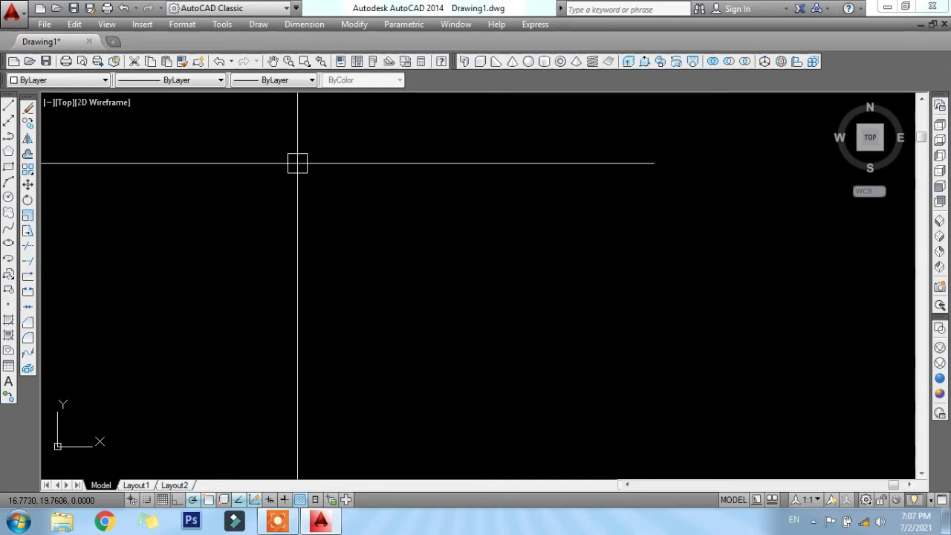
key("ctrl+0")
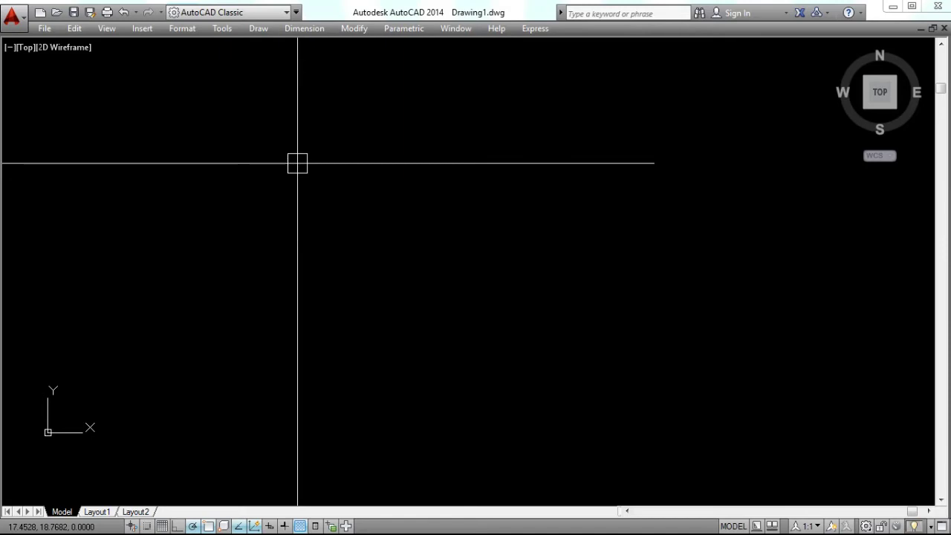
key("ctrl+0")
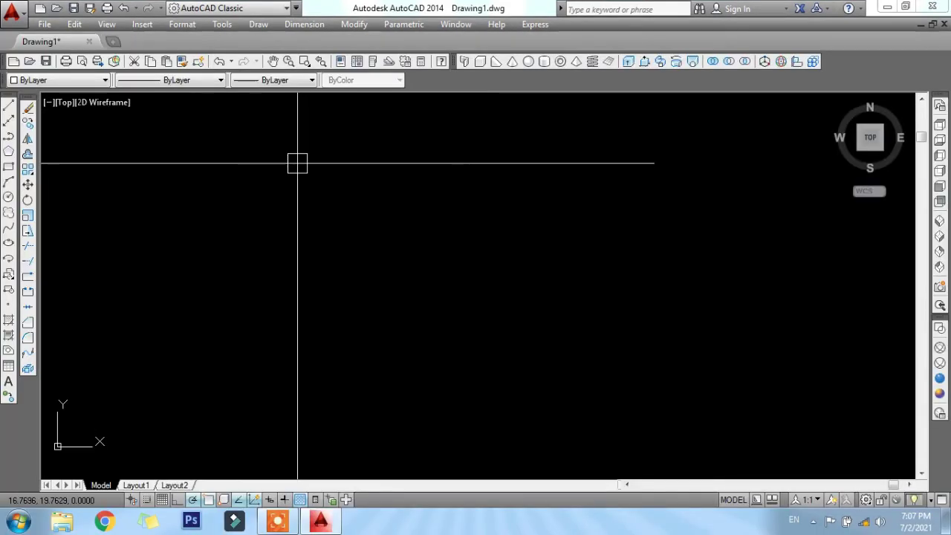
key("ctrl+9")
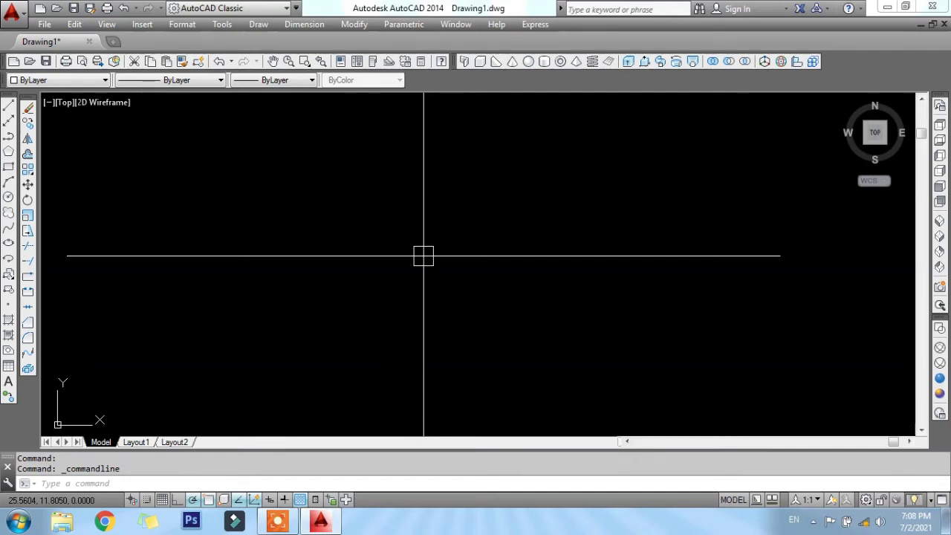
Enter L at the command line and switch Windows to the Windows 7 Basic colour scheme.
left_click(64, 482)
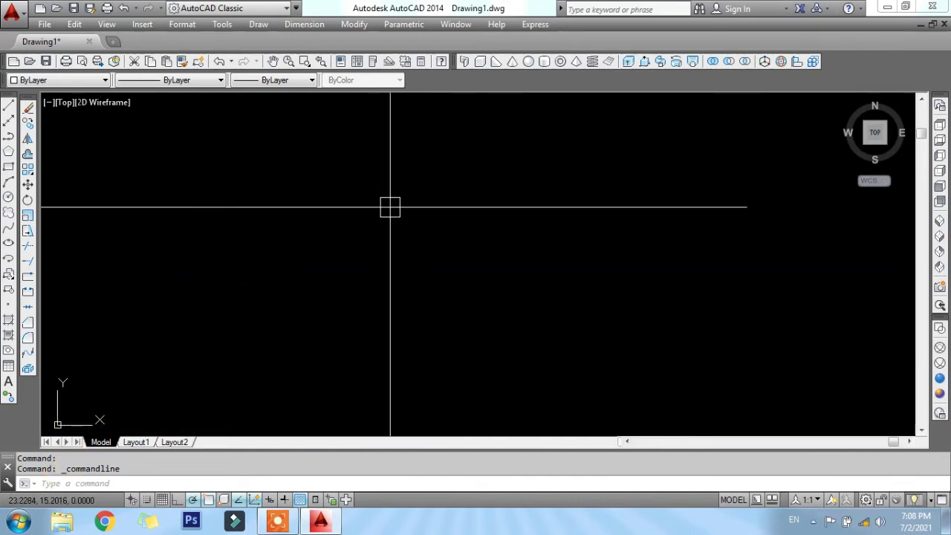
type("L")
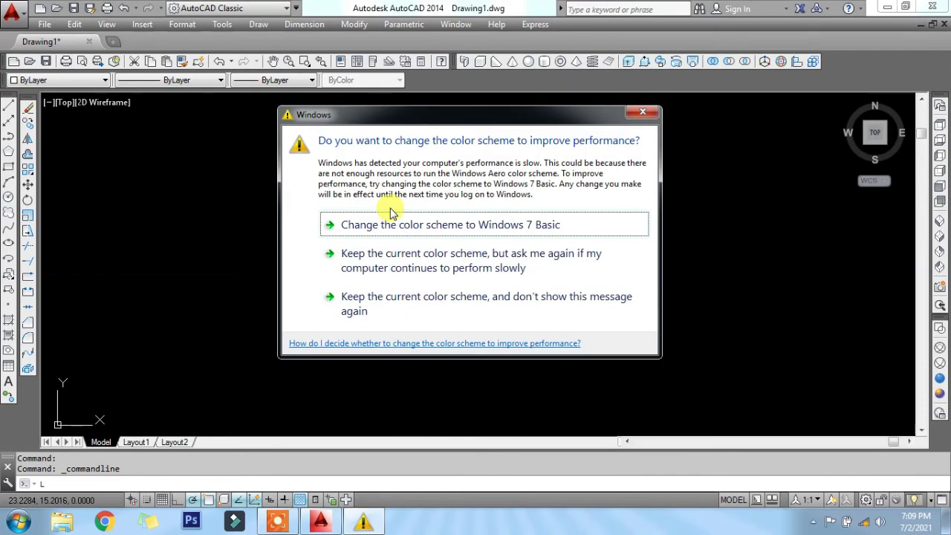
left_click(393, 217)
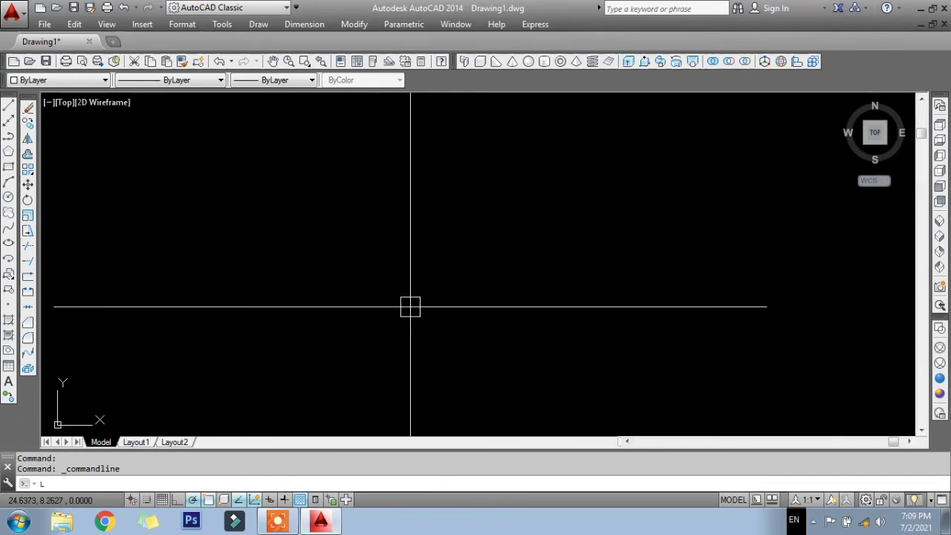
Draw a ten-segment zigzag of alternating low and high points across the canvas with LINE.
key("Return")
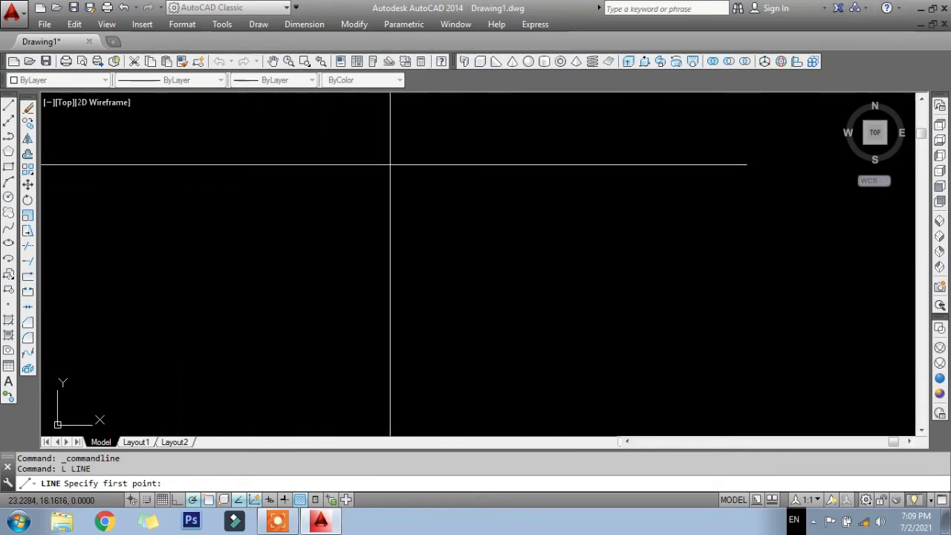
left_click(248, 202)
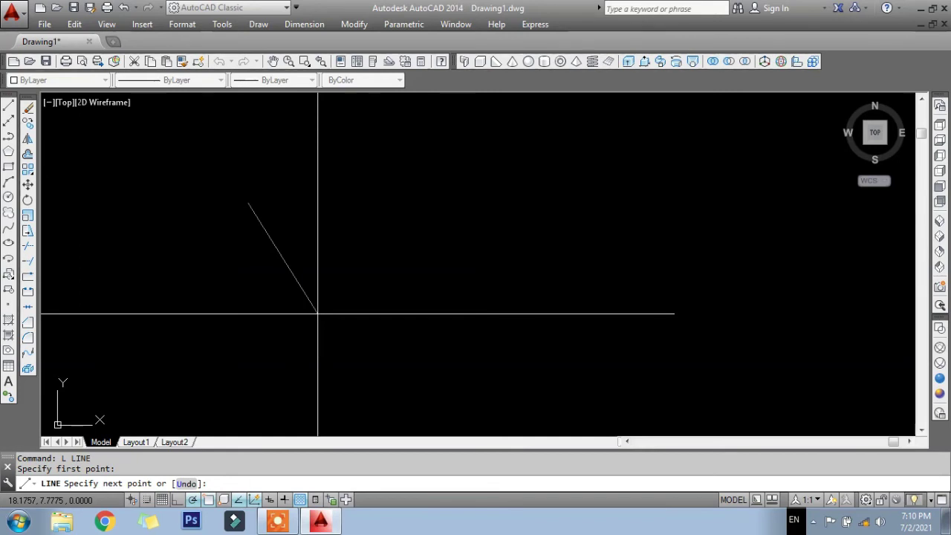
left_click(342, 369)
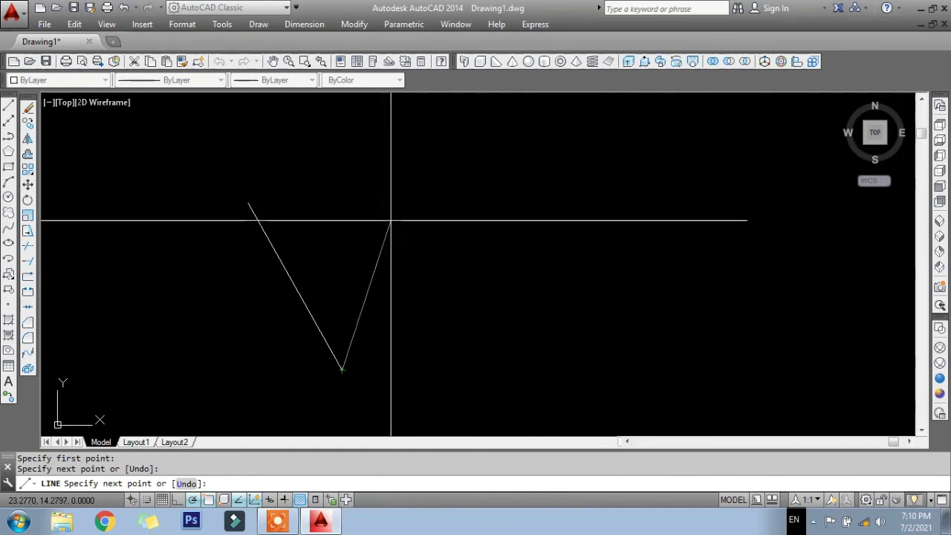
left_click(393, 217)
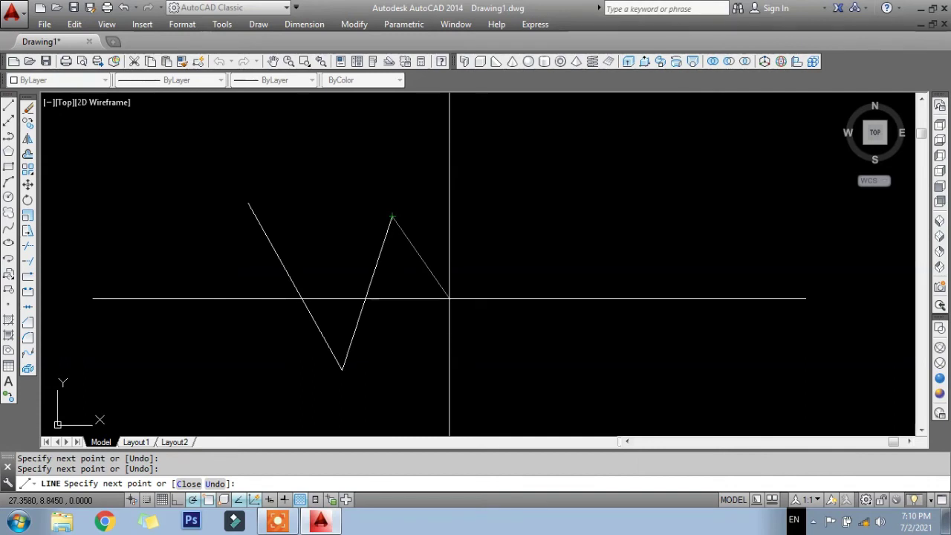
left_click(431, 342)
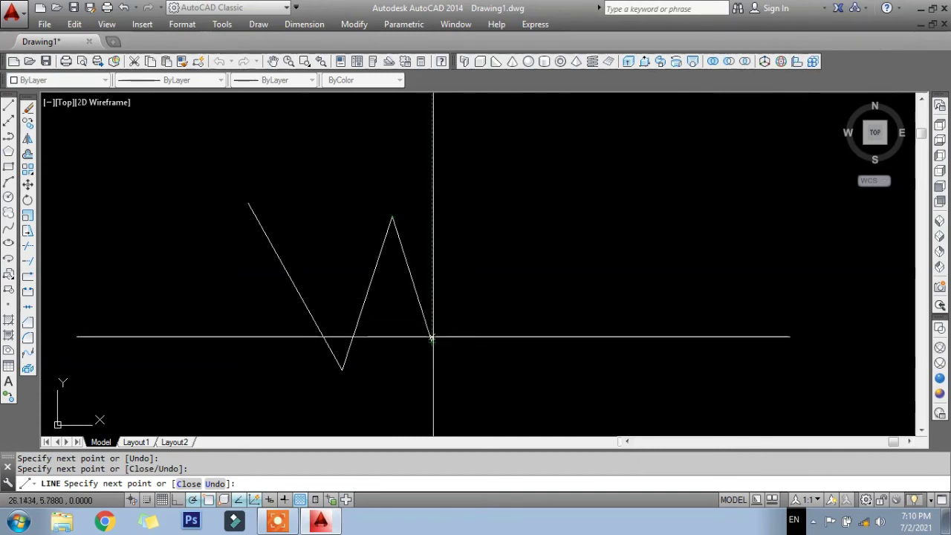
left_click(486, 178)
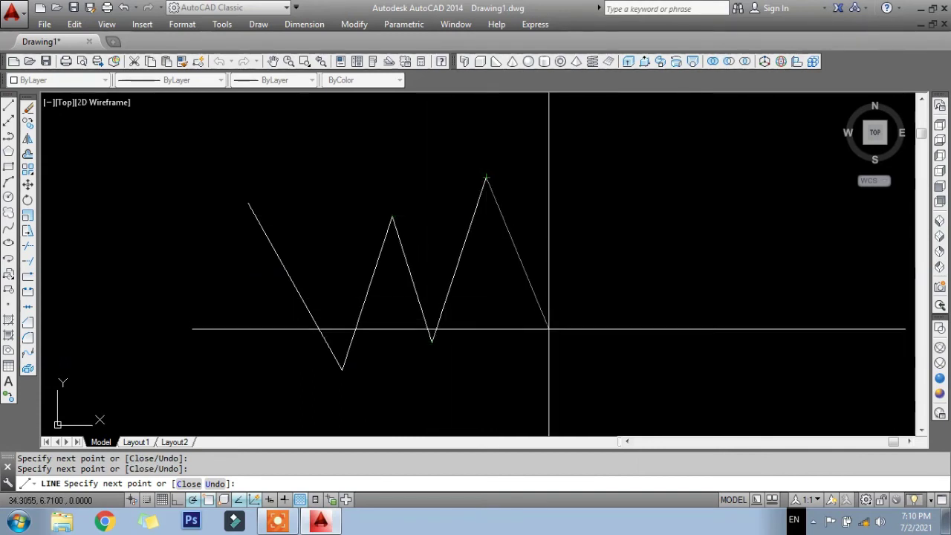
left_click(548, 327)
left_click(585, 191)
left_click(614, 290)
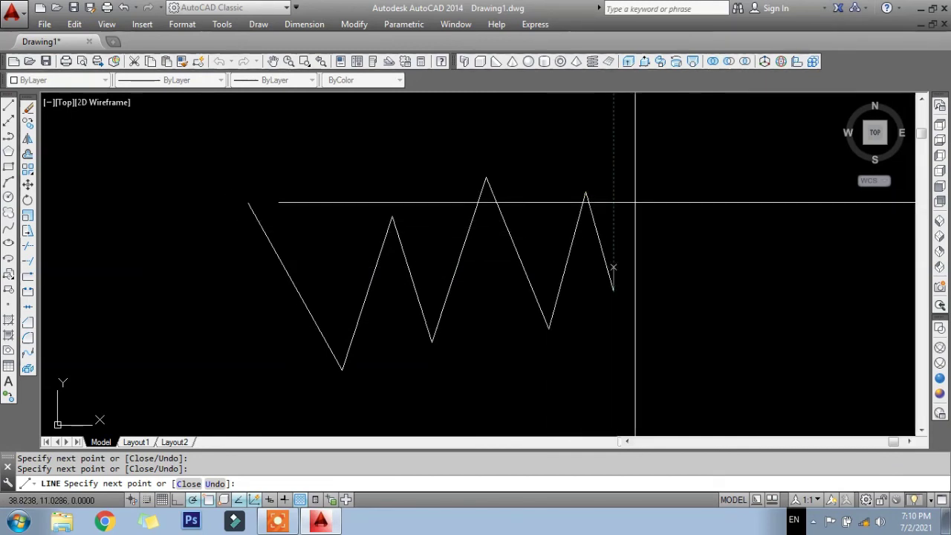
left_click(648, 178)
left_click(690, 294)
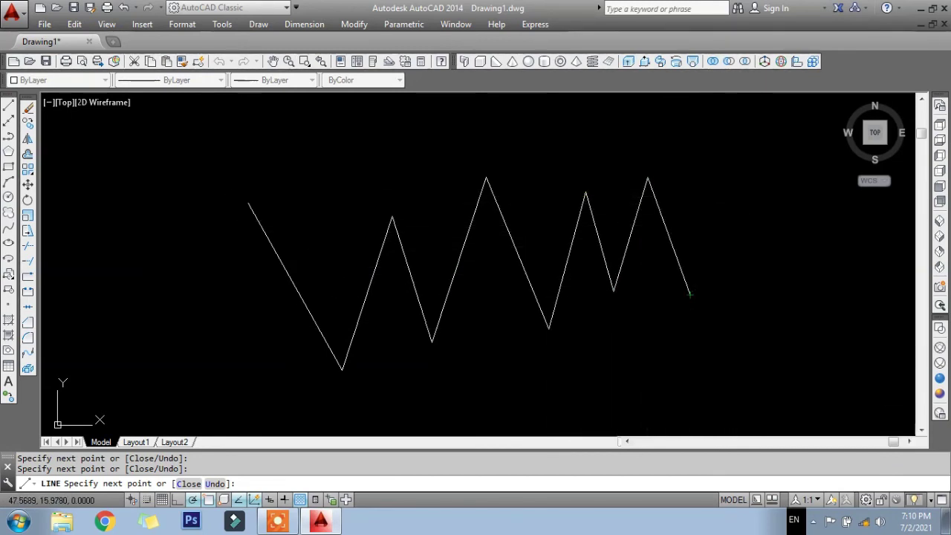
left_click(739, 197)
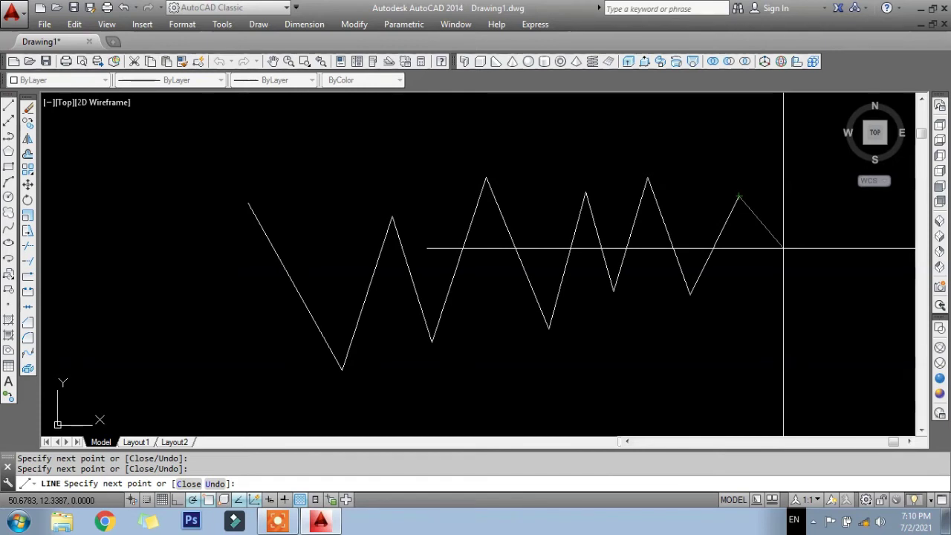
End the LINE command, leaving the finished zigzag intact.
key("Return")
type("E")
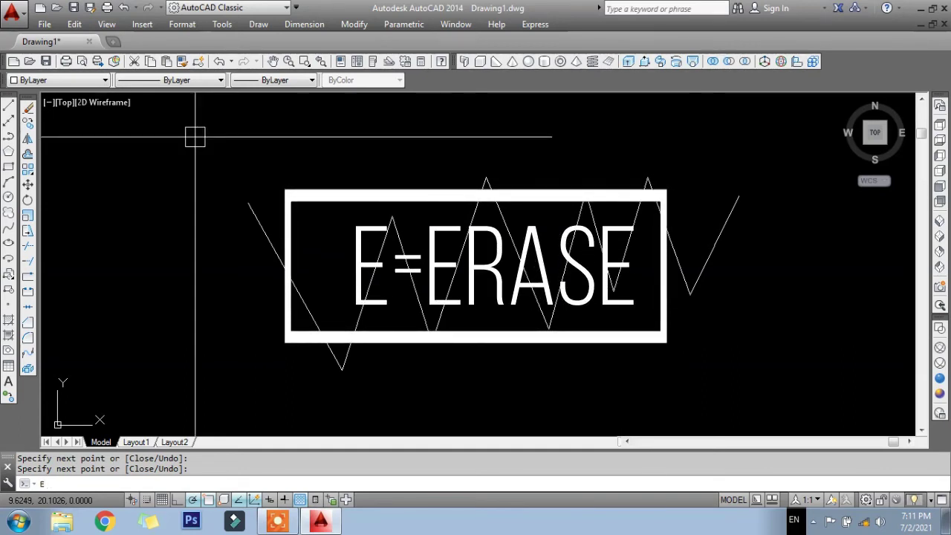
Erase the zigzag's leftmost segment, the long line descending to its lowest point.
key("Return")
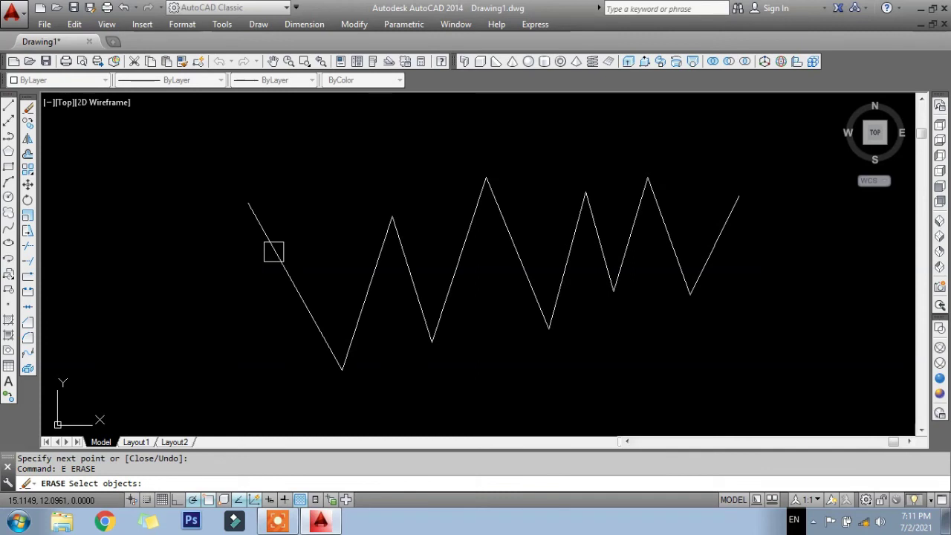
left_click(273, 251)
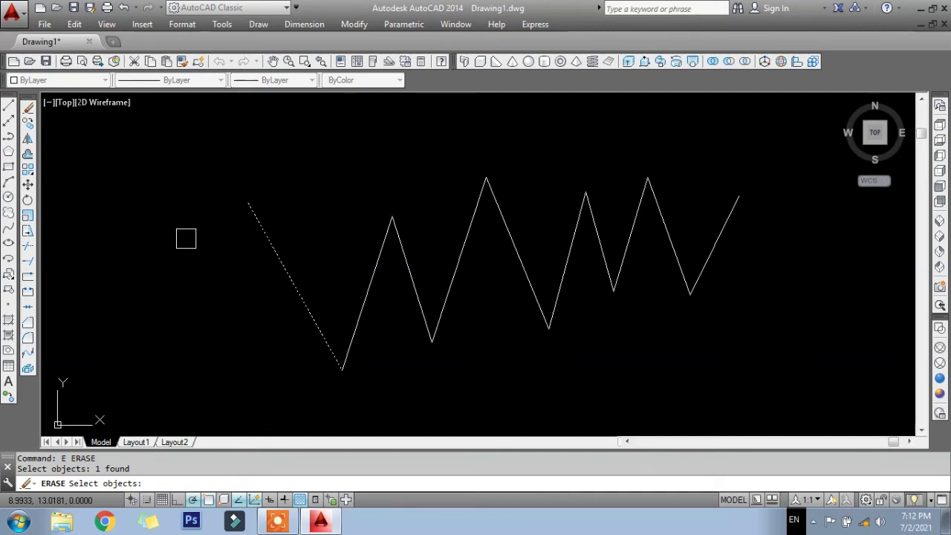
key("Return")
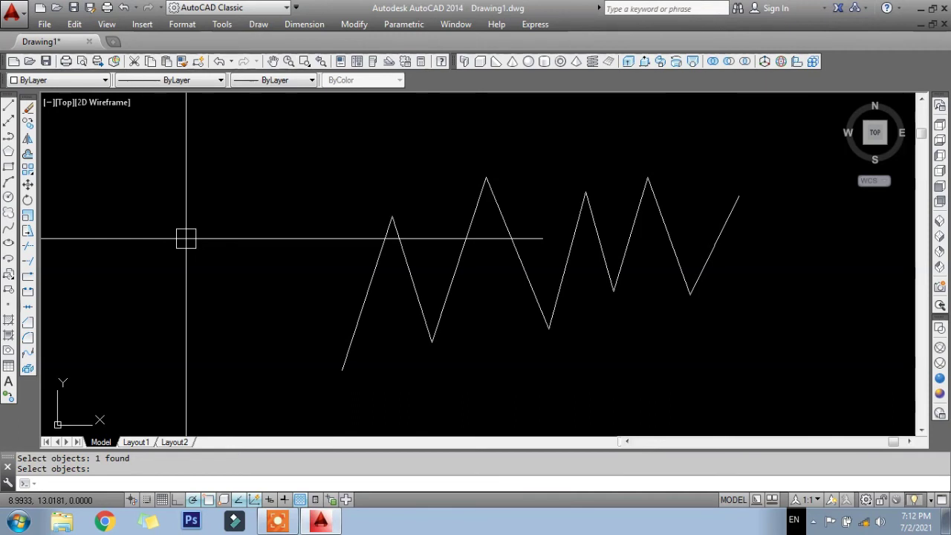
type("e")
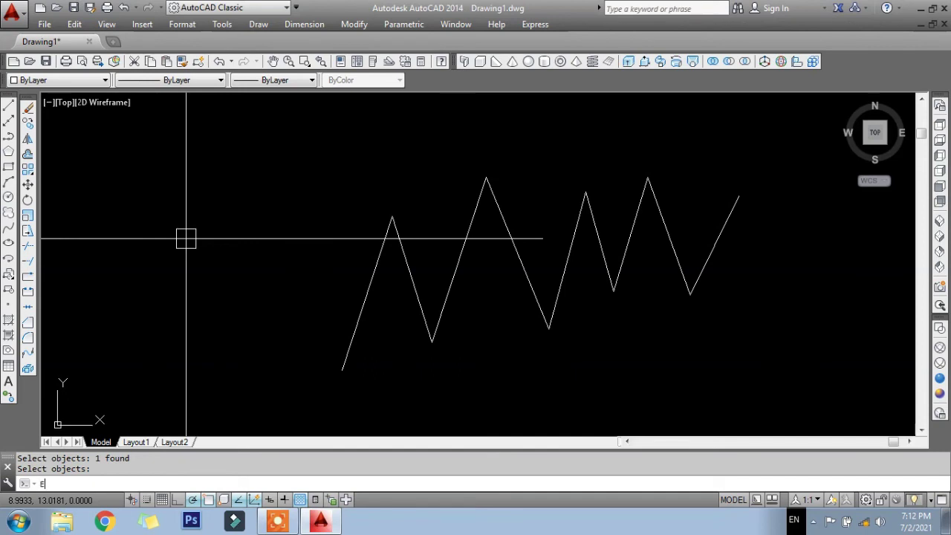
key("Return")
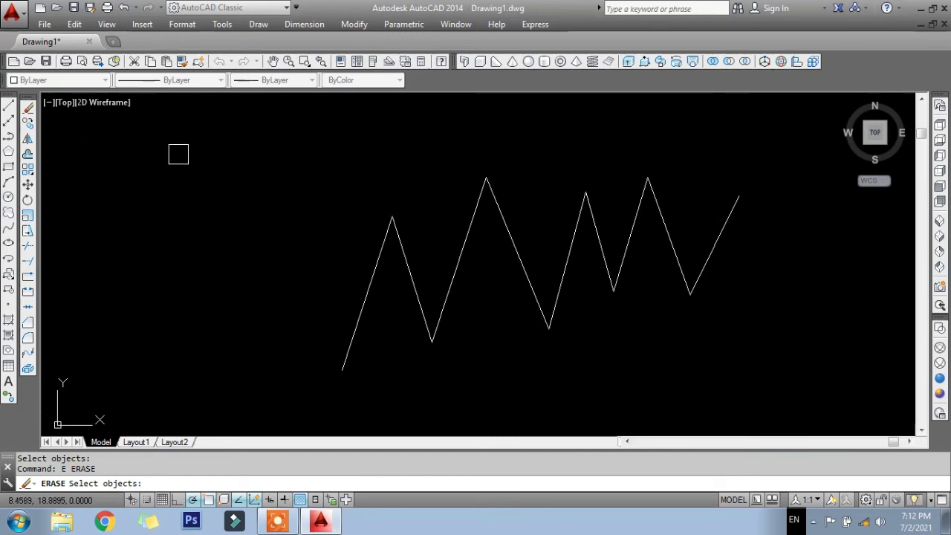
left_click(194, 144)
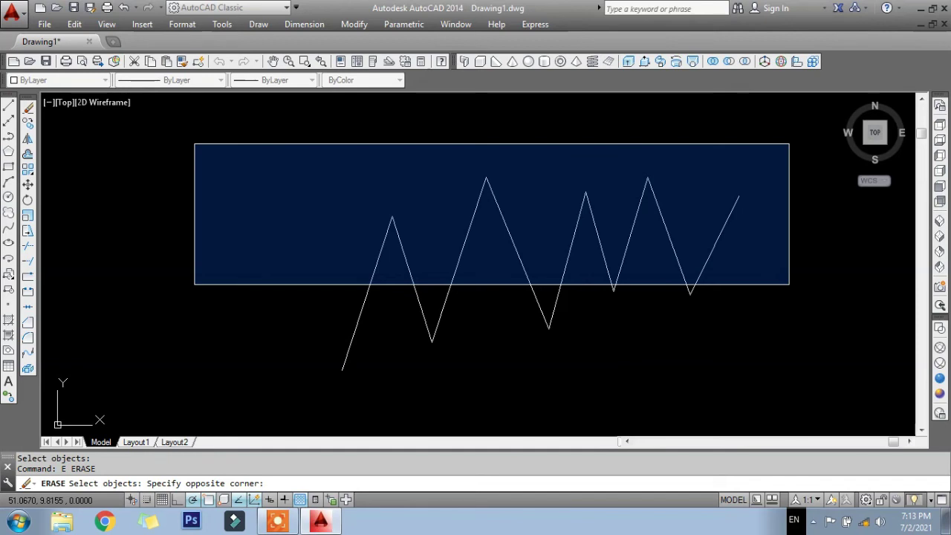
left_click(789, 284)
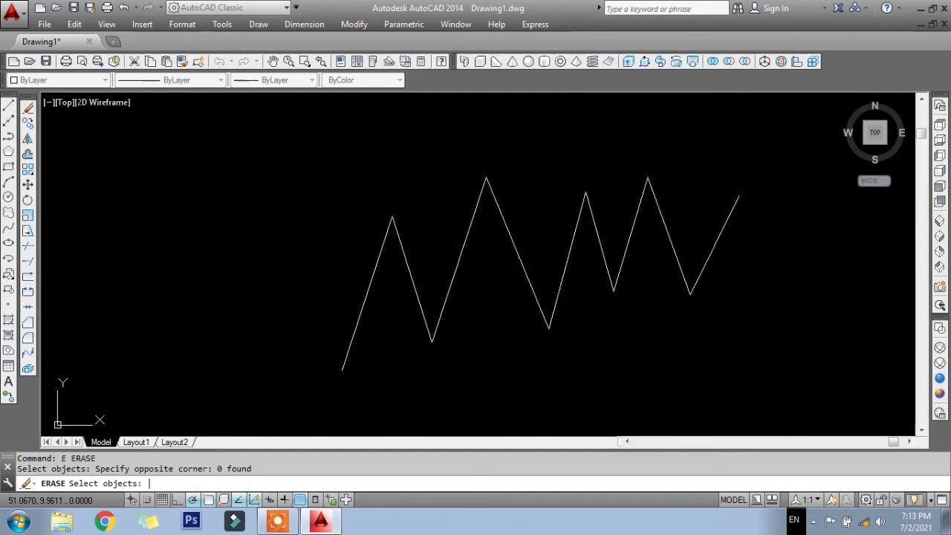
key("Return")
type("E")
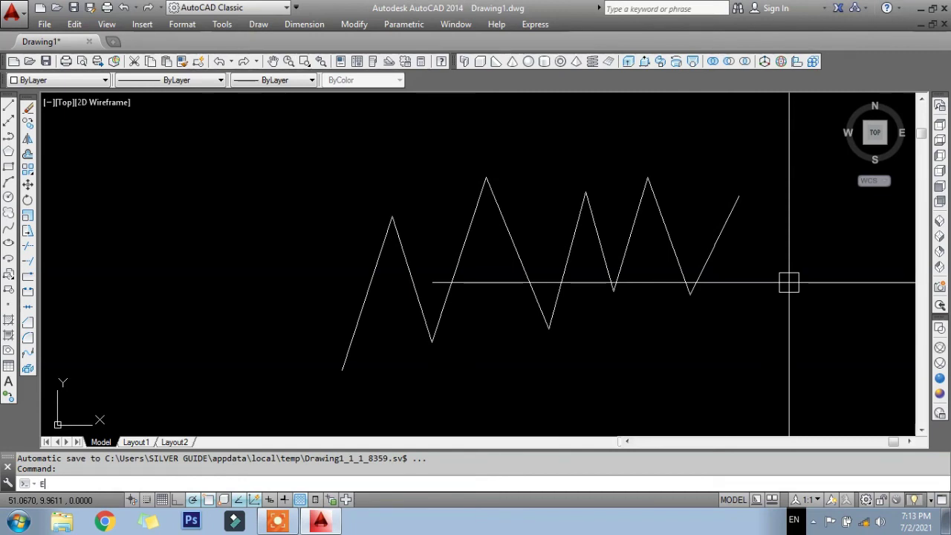
Erase all nine zigzag lines with a right-to-left crossing window.
key("Return")
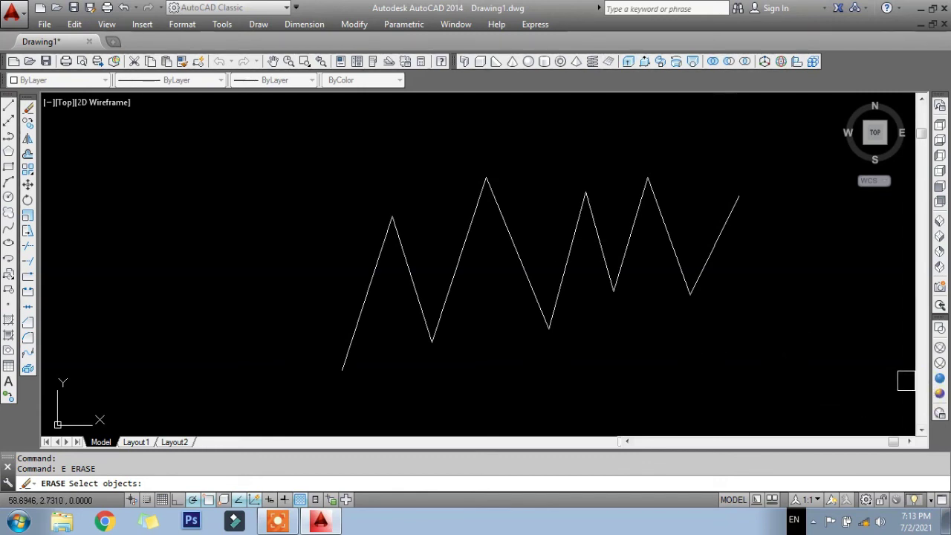
left_click(869, 407)
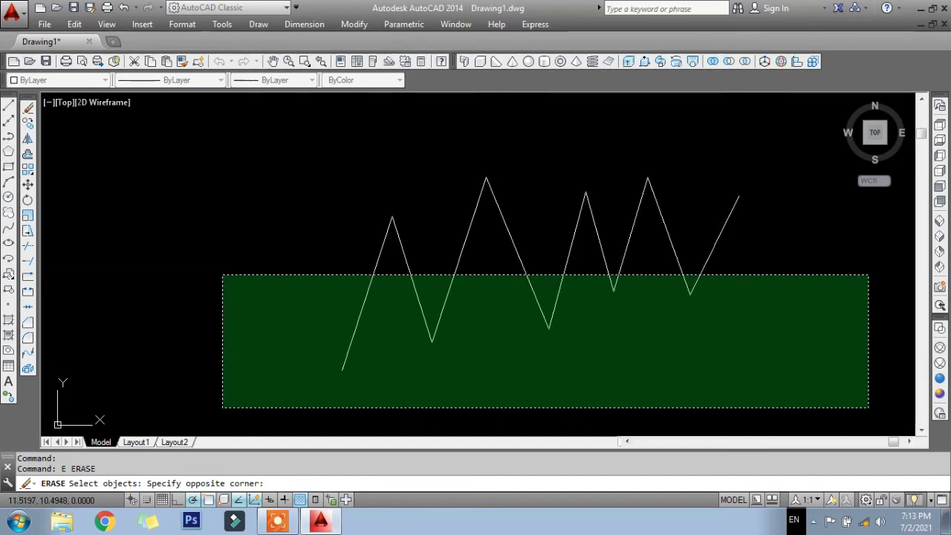
left_click(224, 281)
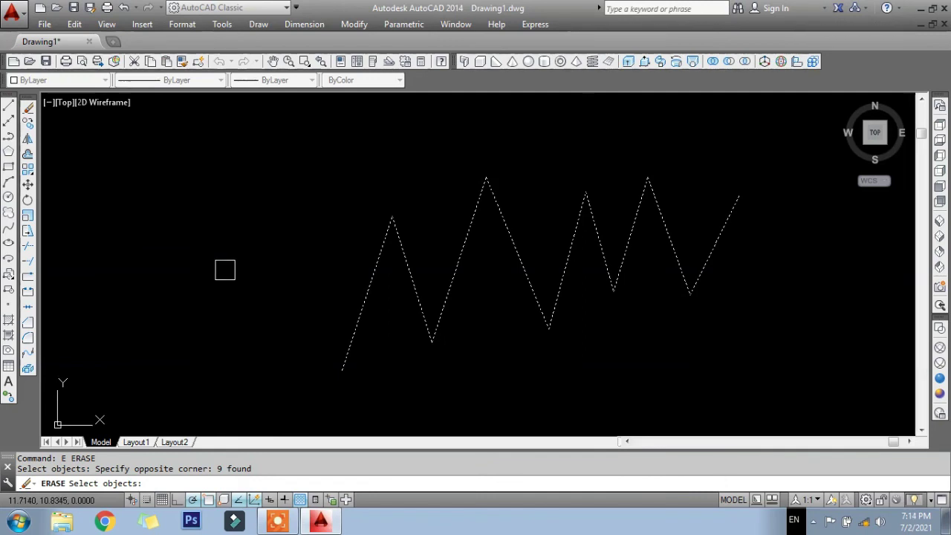
key("Return")
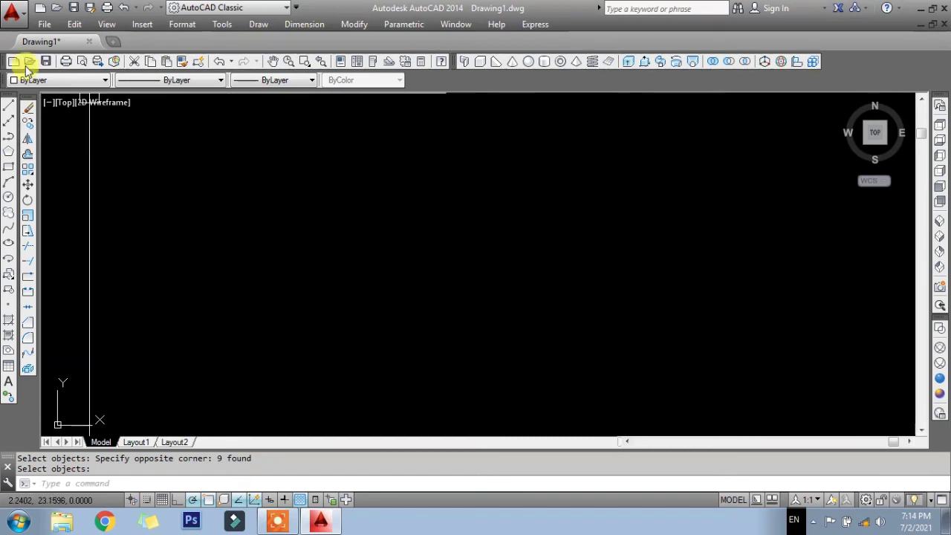
Draw a ten-point, nine-segment LINE zigzag alternating up and down across the upper drawing area.
left_click(8, 109)
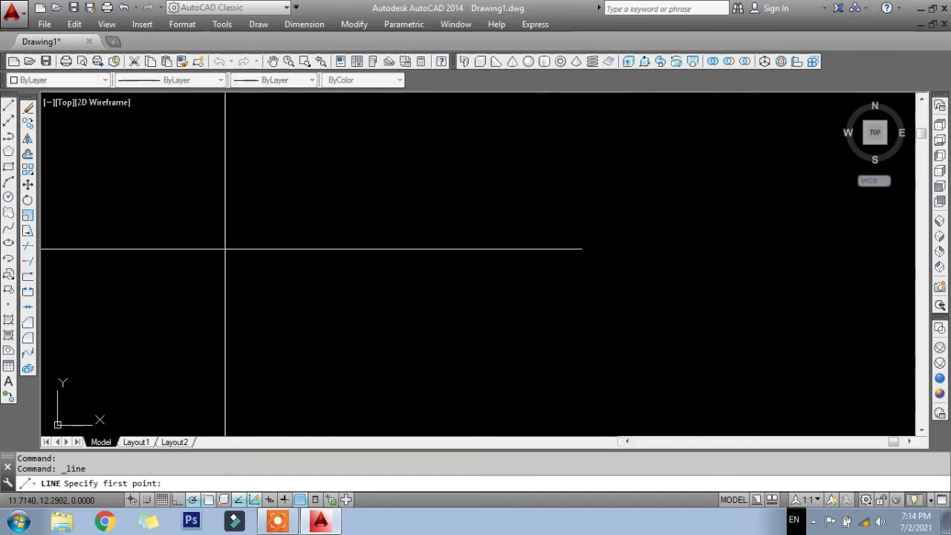
left_click(219, 262)
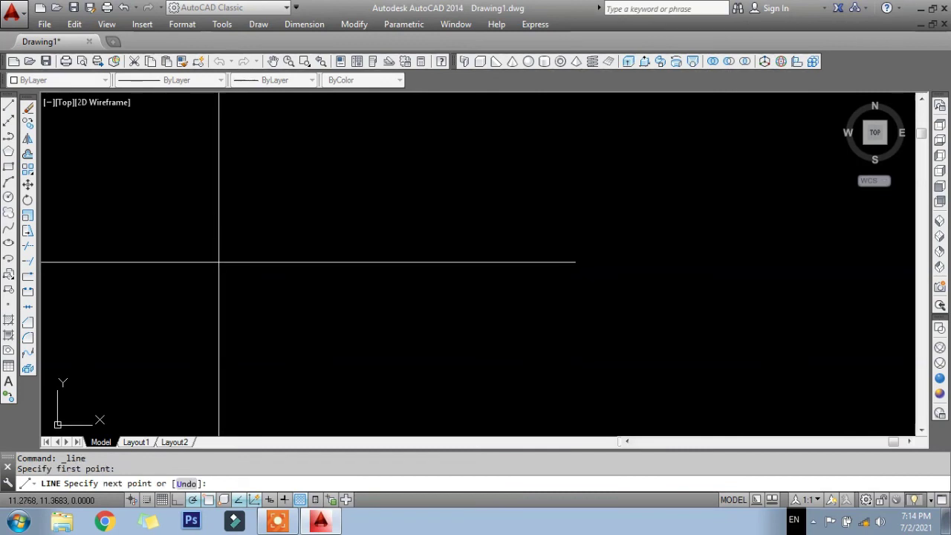
left_click(272, 168)
left_click(315, 236)
left_click(356, 181)
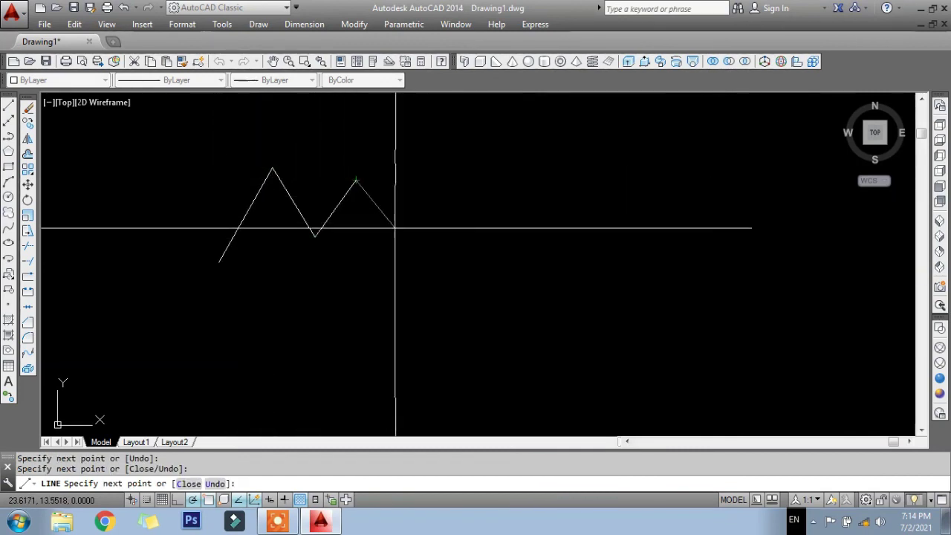
left_click(397, 231)
left_click(460, 161)
left_click(493, 247)
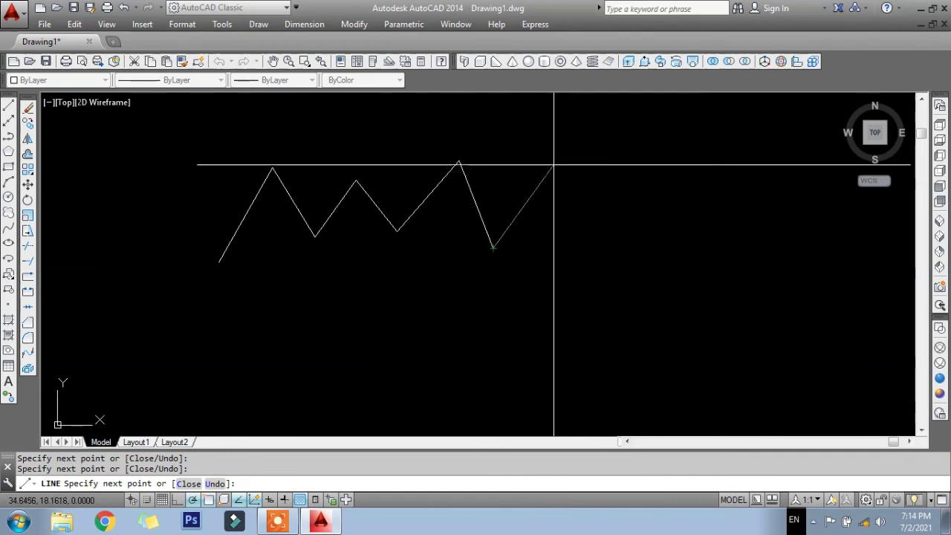
left_click(554, 165)
left_click(589, 235)
left_click(643, 164)
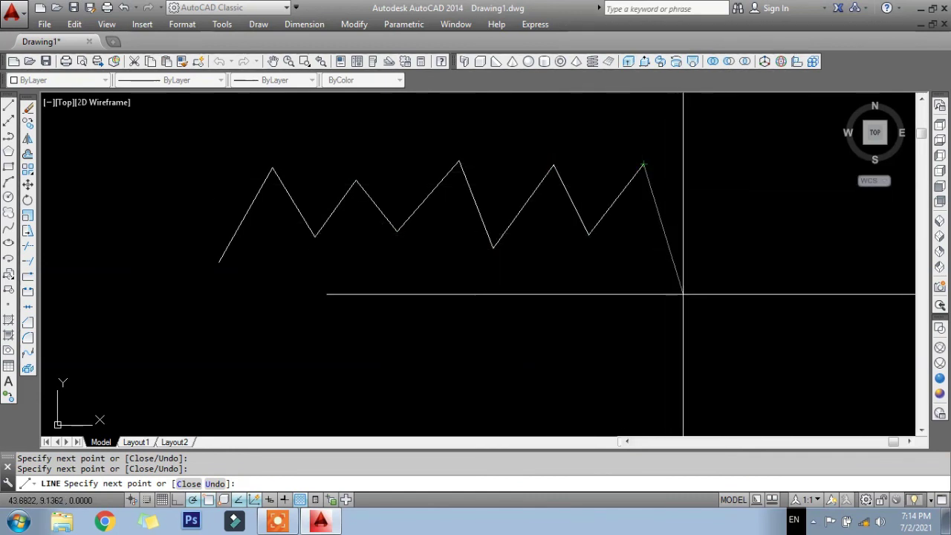
key("Return")
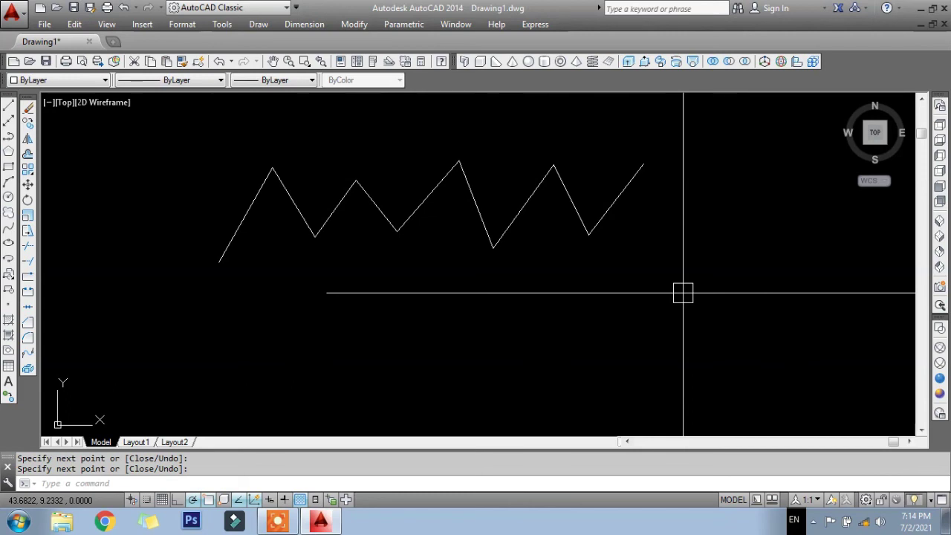
Erase six zigzag segments with a left-to-right window, keeping the first diagonal and a V.
type("E")
key("Return")
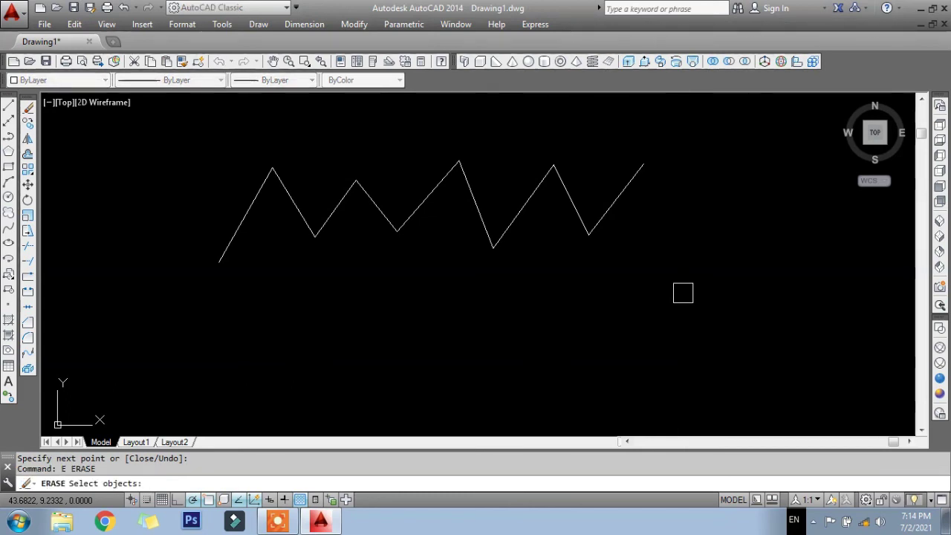
left_click(153, 132)
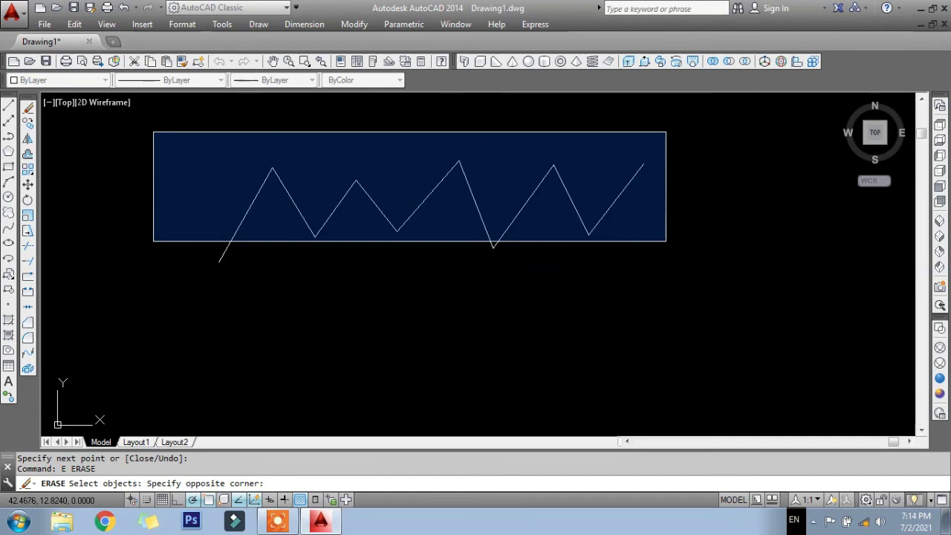
left_click(666, 241)
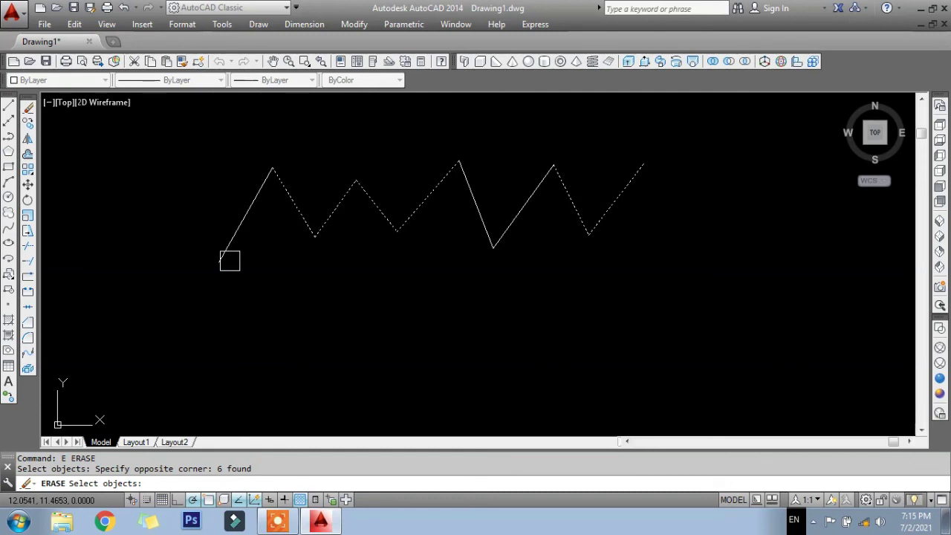
key("Return")
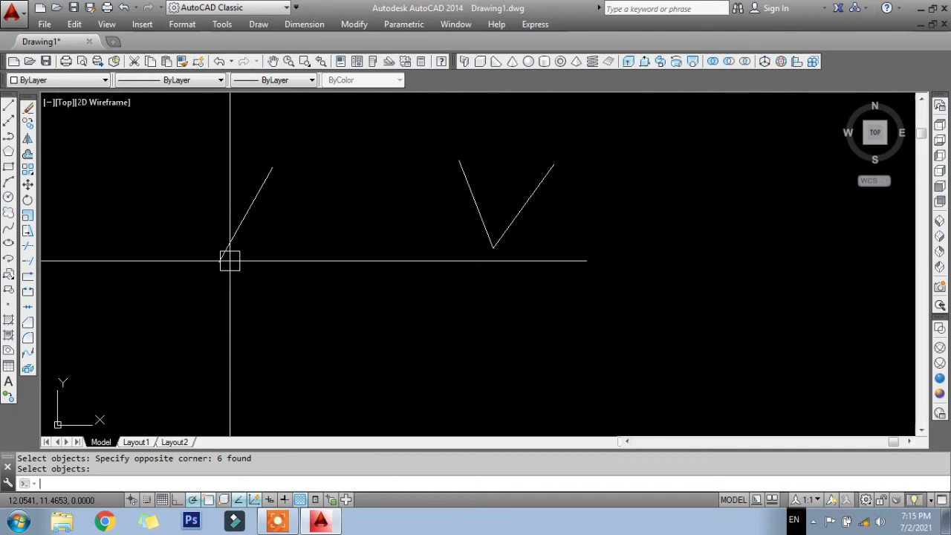
Erase the last three lines by selecting every object in the drawing.
type("e")
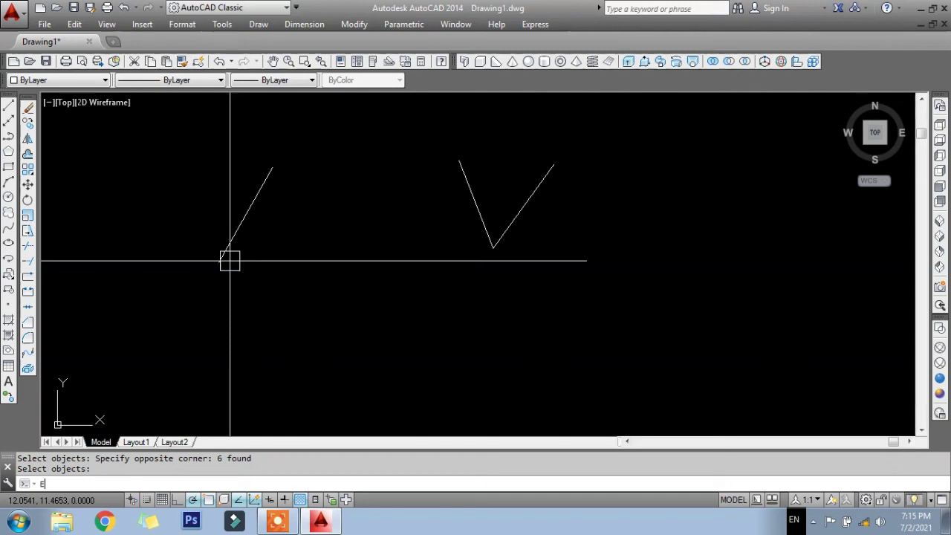
key("Return")
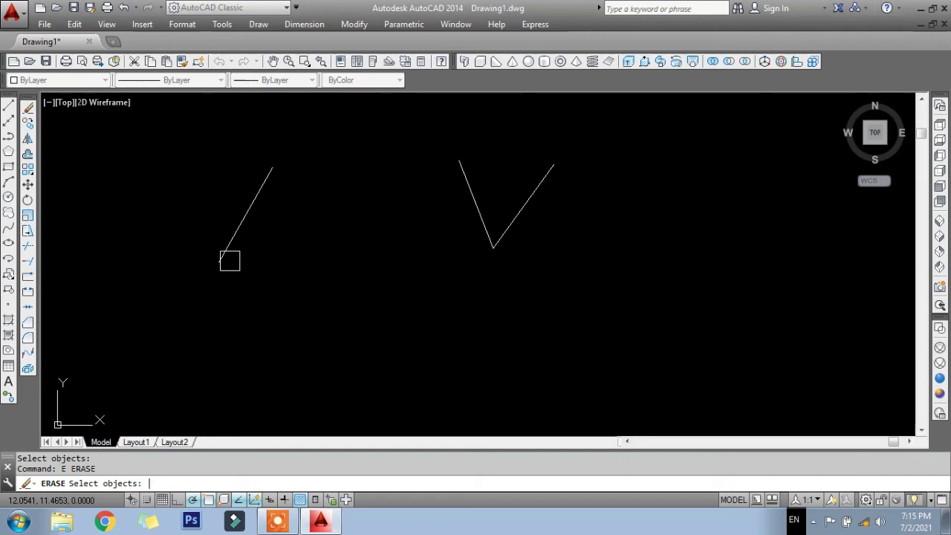
type("ALL")
key("Return")
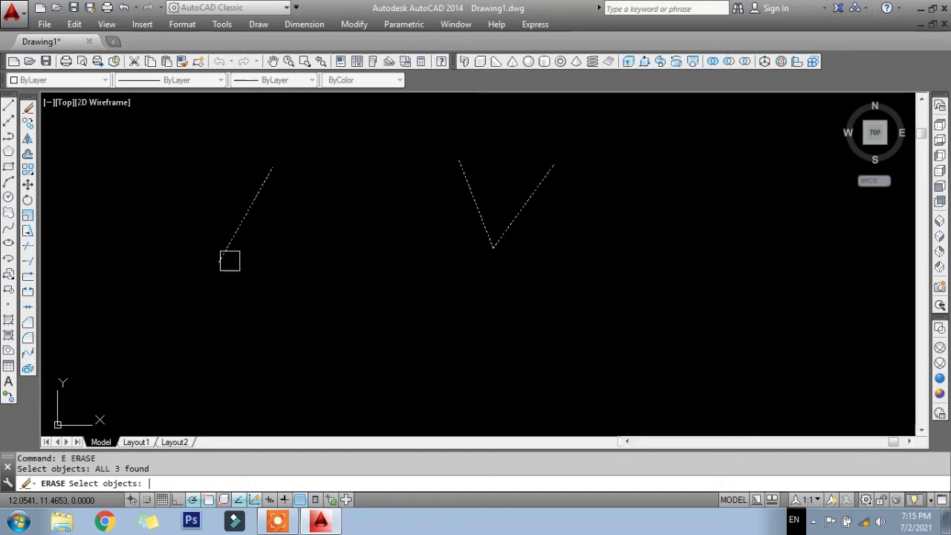
key("Return")
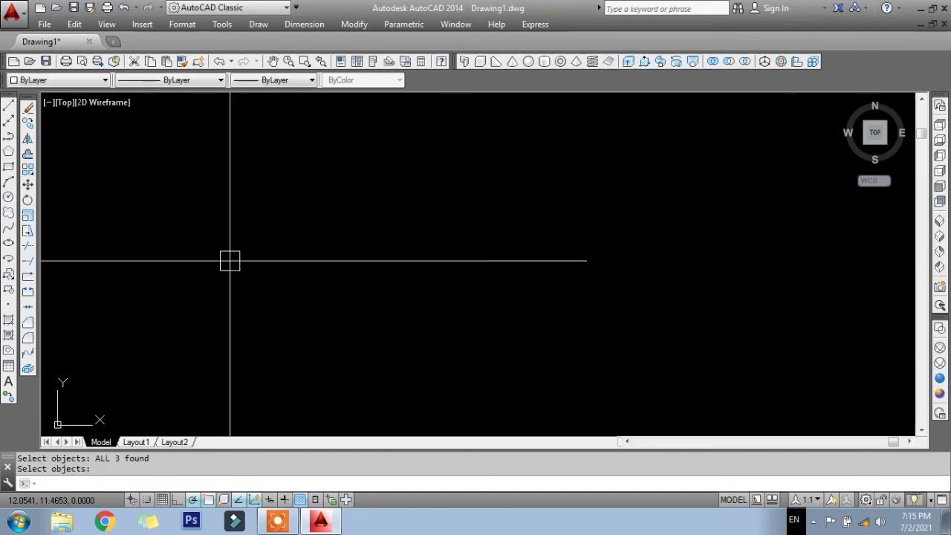